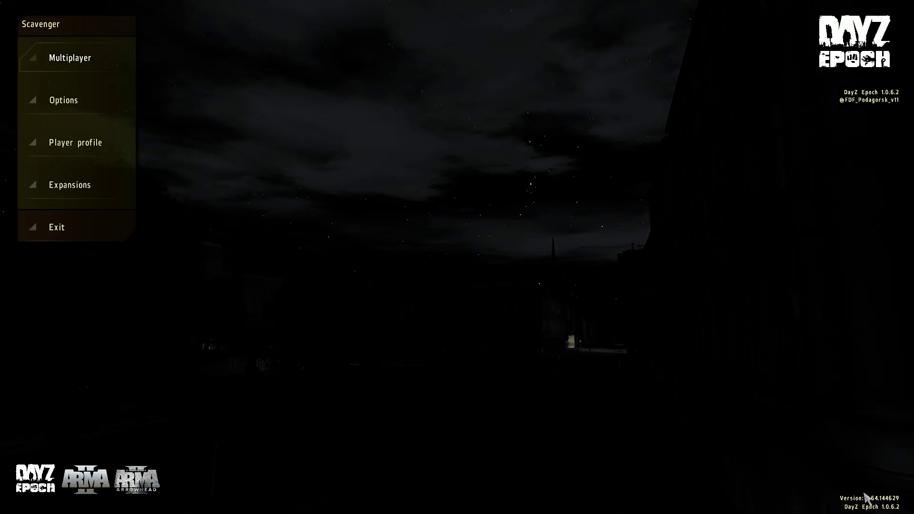
Step: Check the LAN Multiplayer games list, then switch to the SteamDB page in Opera
{"action": "left_click", "coordinate": [76, 61]}
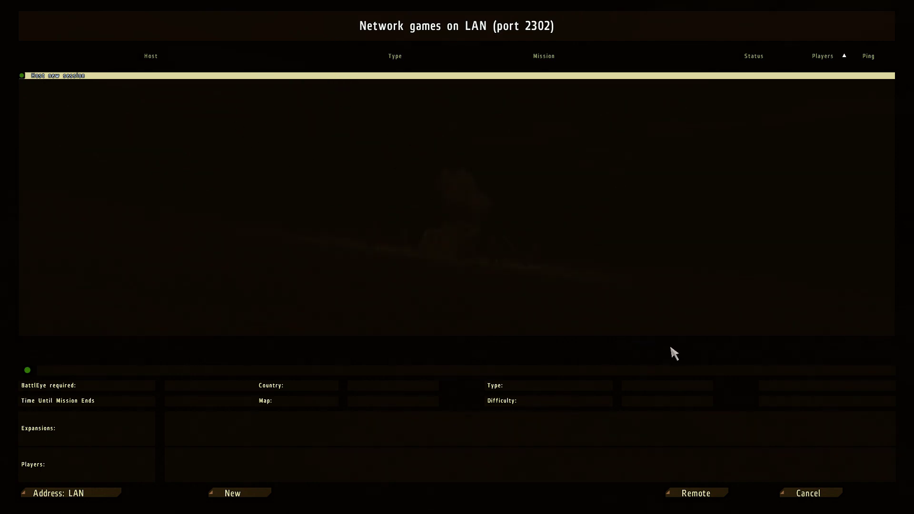
{"action": "left_click", "coordinate": [809, 493]}
{"action": "key", "text": "alt+Tab"}
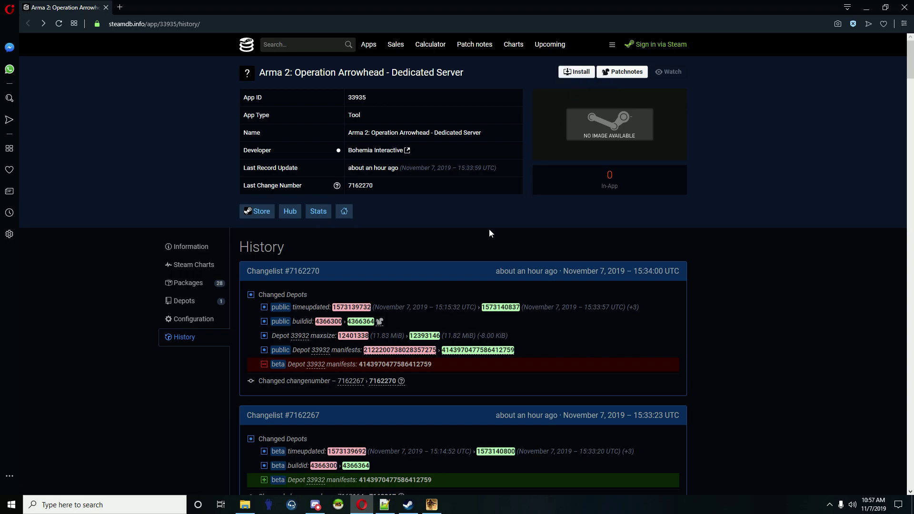
{"action": "scroll", "coordinate": [324, 311], "scroll_direction": "down", "scroll_amount": 3}
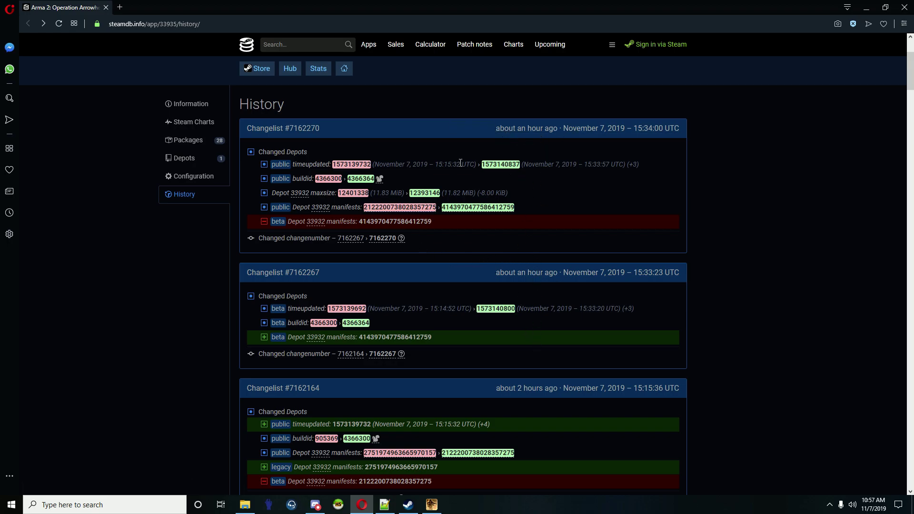
{"action": "scroll", "coordinate": [445, 116], "scroll_direction": "up", "scroll_amount": 3}
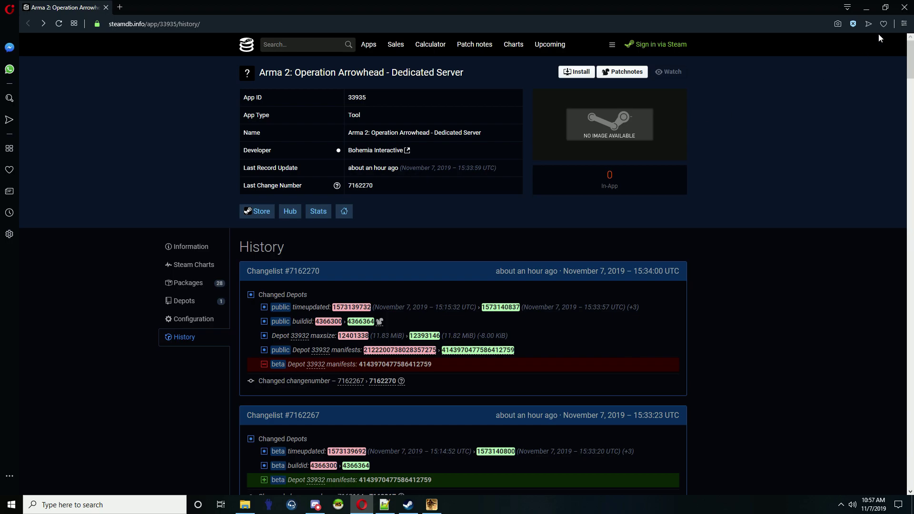
{"action": "left_click", "coordinate": [867, 8]}
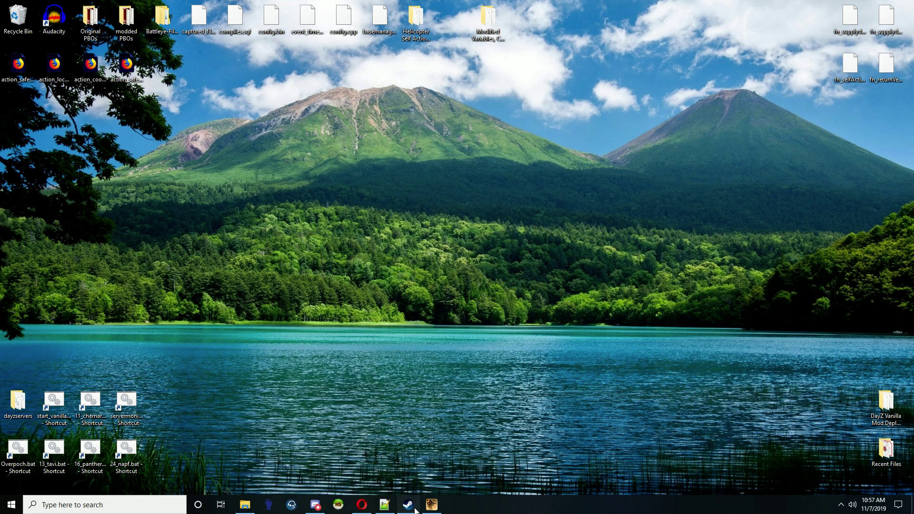
Step: View the Arma 2 OA 1.64 library page in Steam, then minimize Steam and the game
{"action": "left_click", "coordinate": [408, 505]}
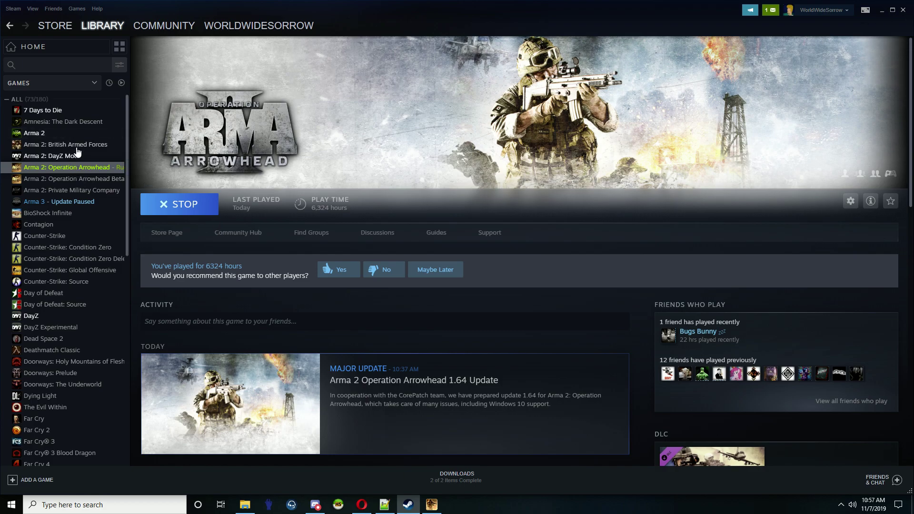
{"action": "left_click", "coordinate": [882, 16]}
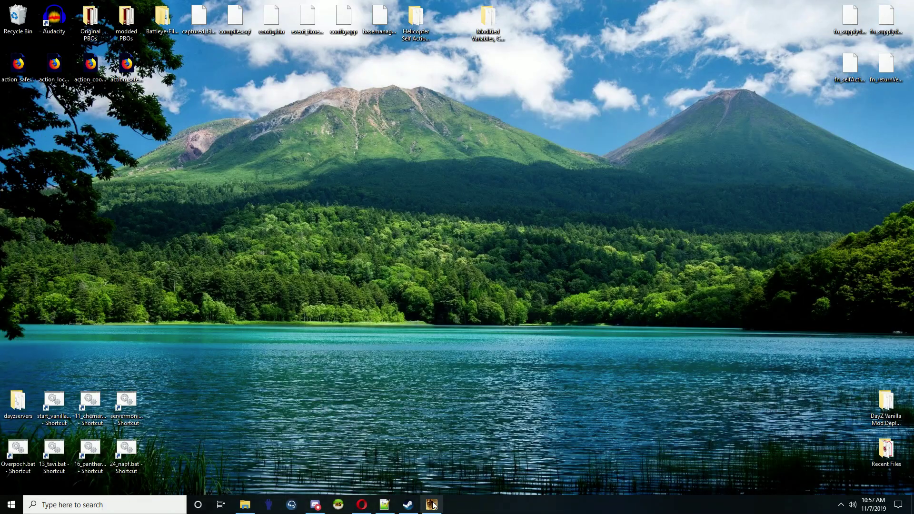
{"action": "left_click", "coordinate": [431, 505]}
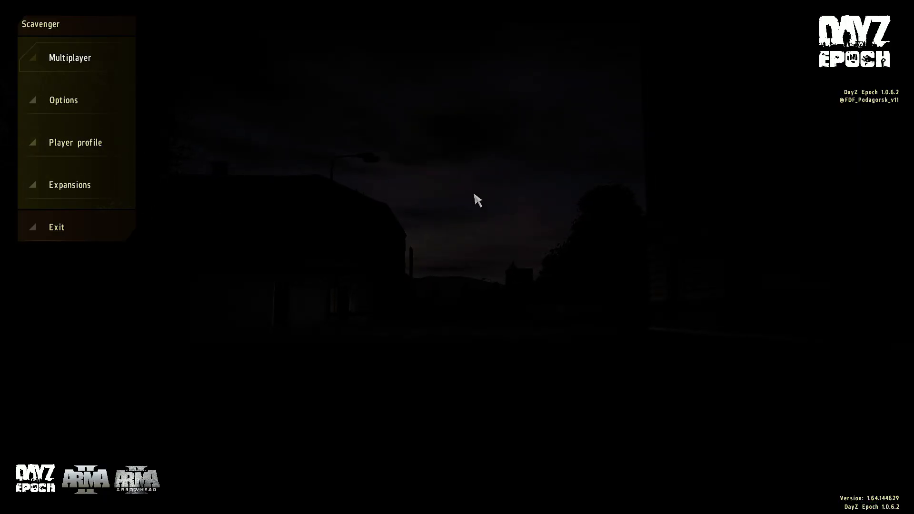
{"action": "key", "text": "alt+Tab"}
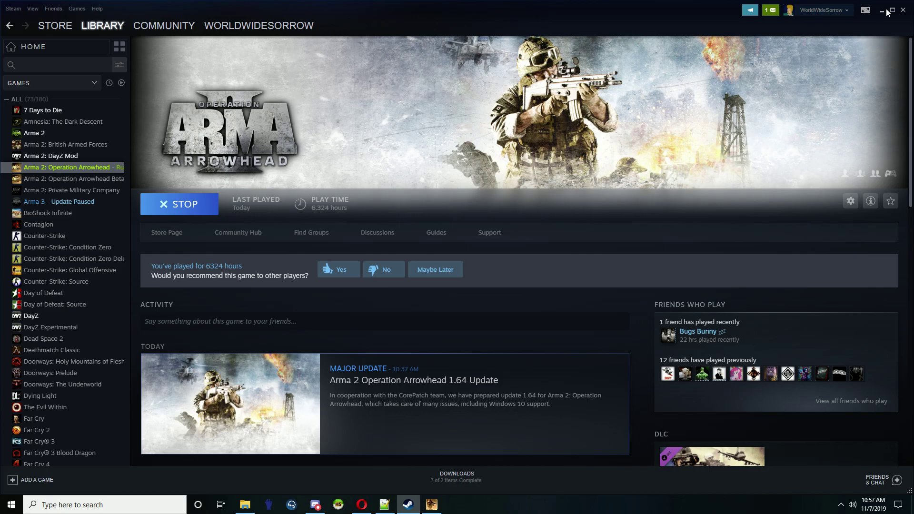
{"action": "left_click", "coordinate": [883, 11]}
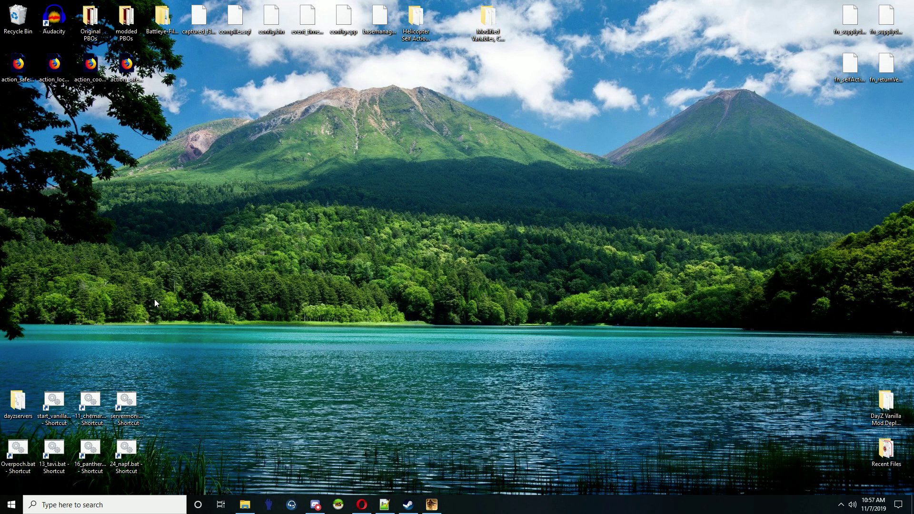
Step: Open a File Explorer window on the right and browse into C:\Program Files (x86)
{"action": "right_click", "coordinate": [11, 505]}
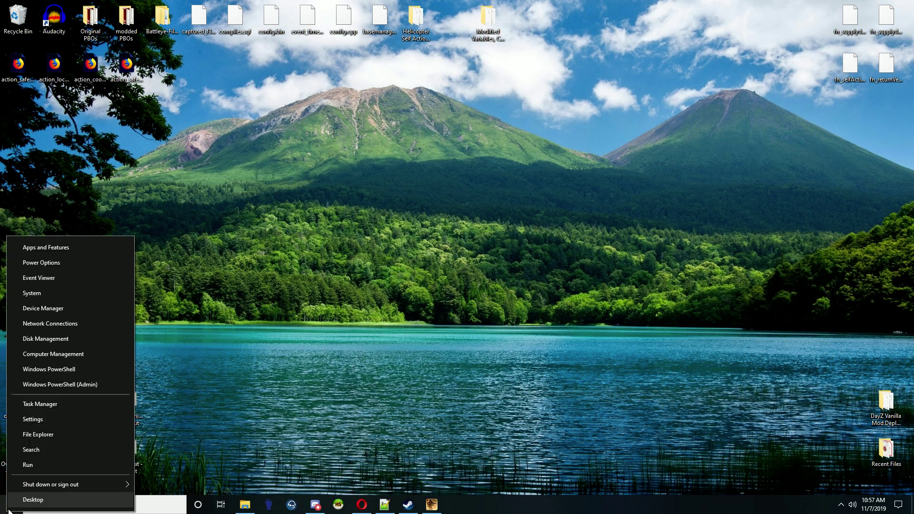
{"action": "left_click", "coordinate": [38, 436]}
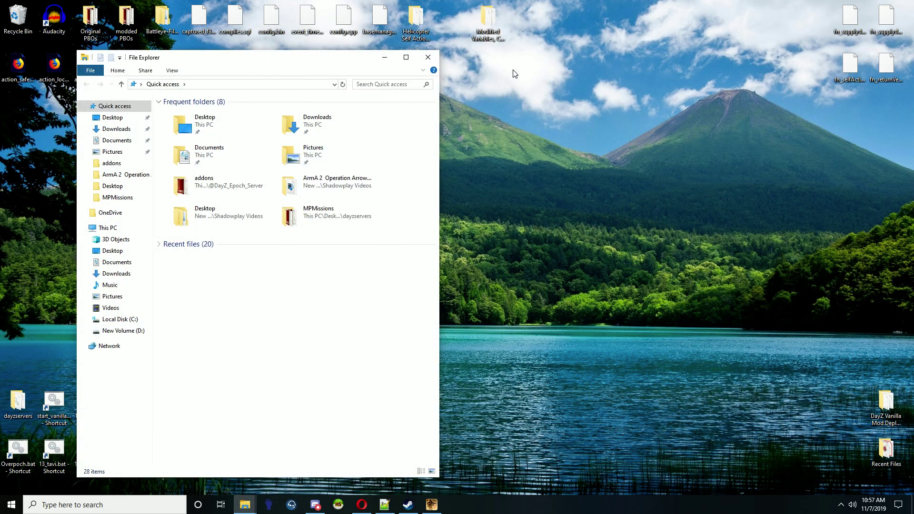
{"action": "left_click_drag", "start_coordinate": [261, 66], "coordinate": [547, 69]}
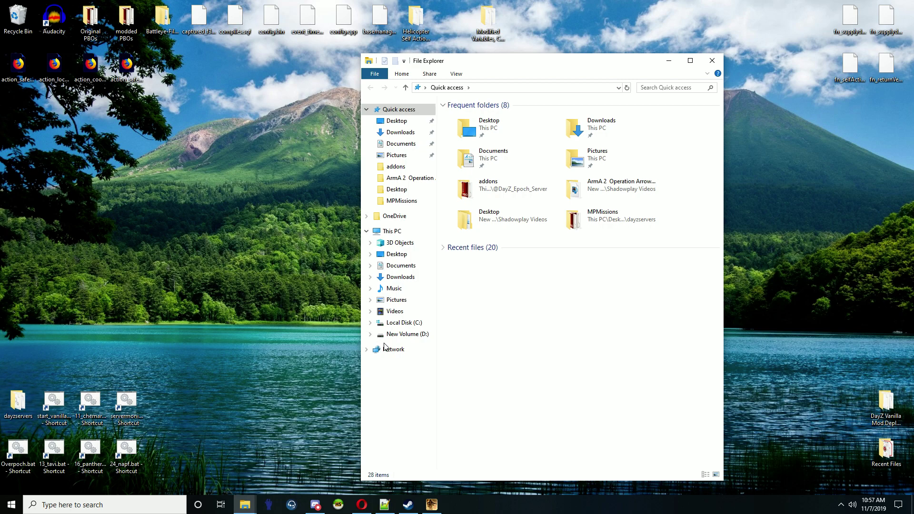
{"action": "left_click", "coordinate": [393, 323]}
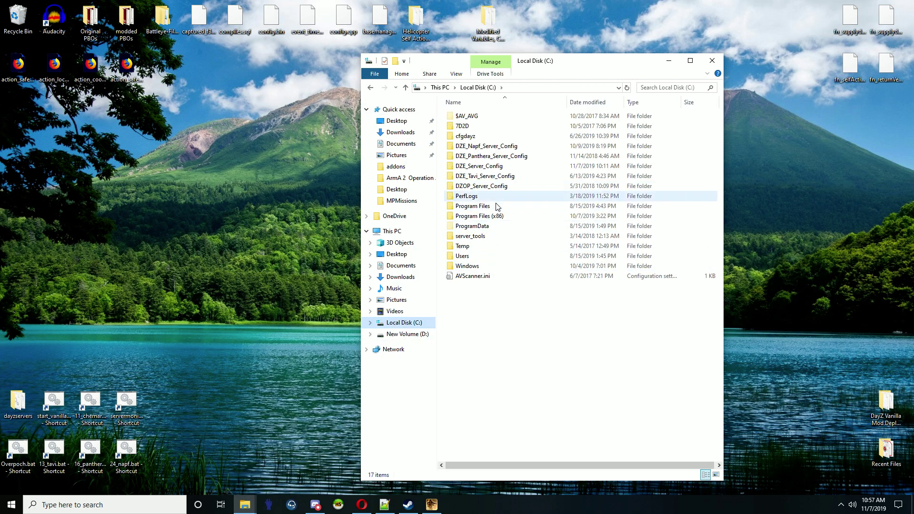
{"action": "double_click", "coordinate": [480, 217]}
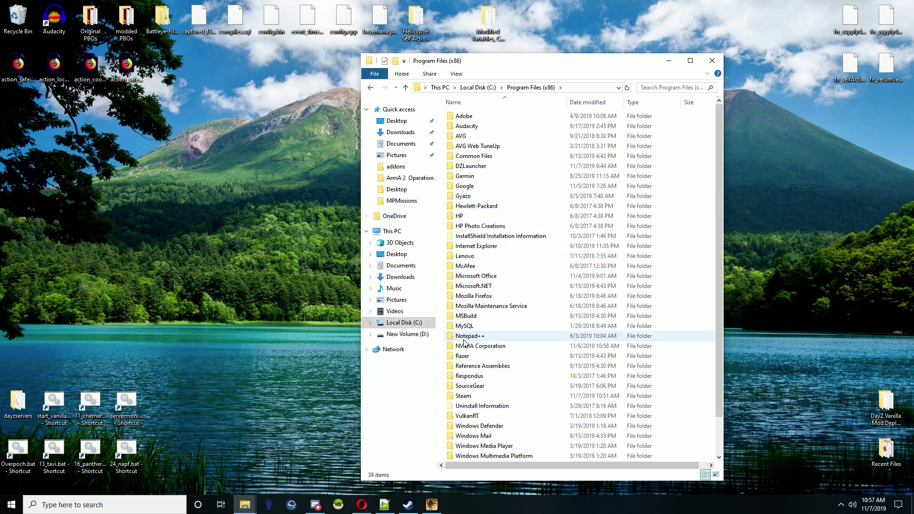
Step: Navigate through Steam\steamapps\common into the Arma 2 game folder
{"action": "scroll", "coordinate": [471, 408], "scroll_direction": "down", "scroll_amount": 1}
{"action": "left_click", "coordinate": [469, 356]}
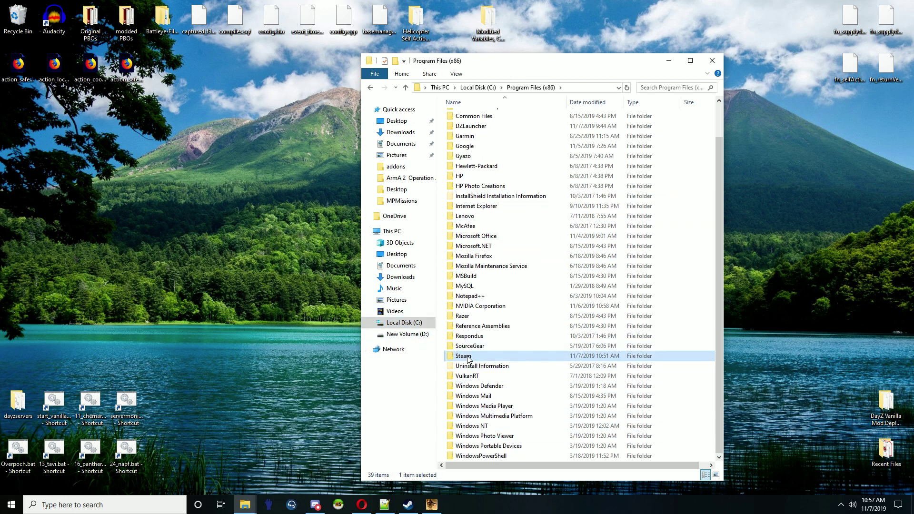
{"action": "double_click", "coordinate": [468, 358]}
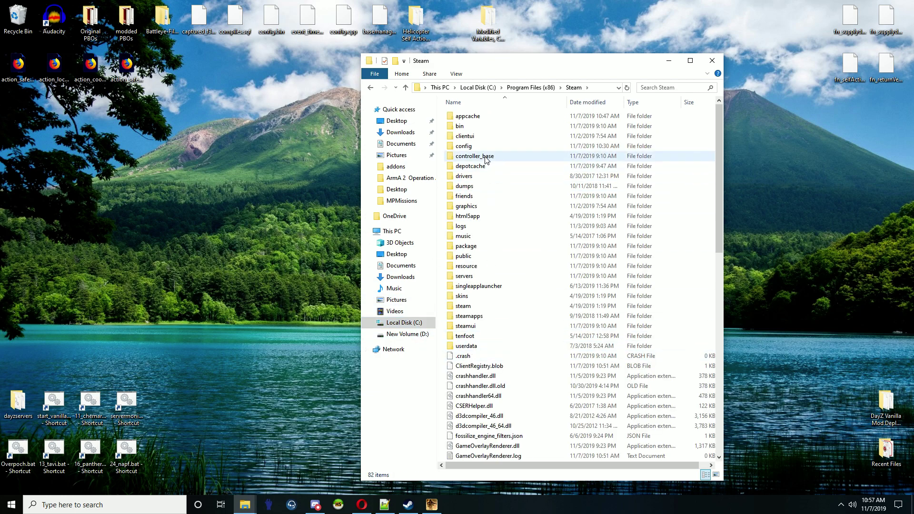
{"action": "double_click", "coordinate": [472, 317]}
{"action": "double_click", "coordinate": [469, 117]}
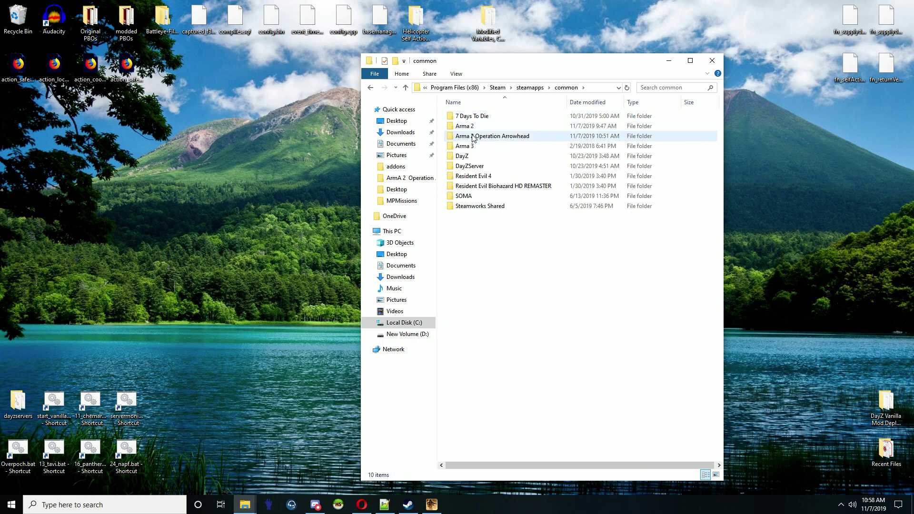
{"action": "double_click", "coordinate": [466, 126]}
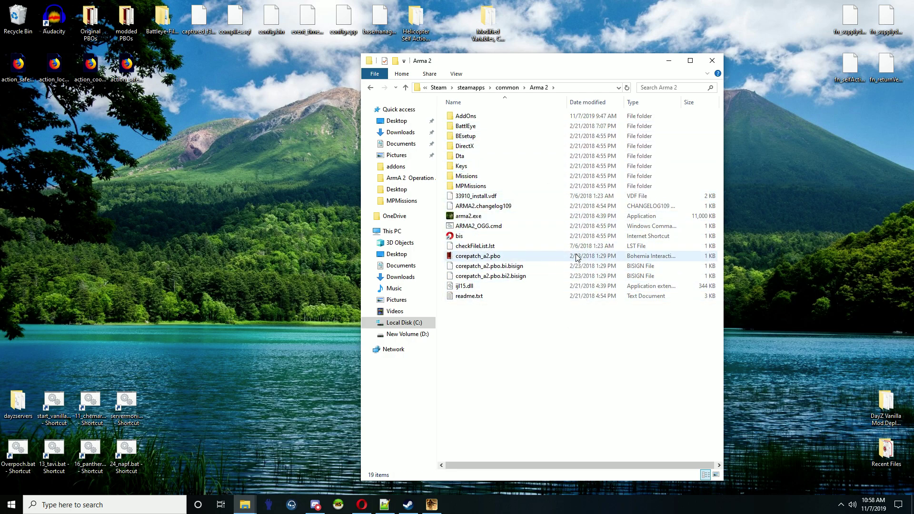
{"action": "left_click", "coordinate": [458, 76]}
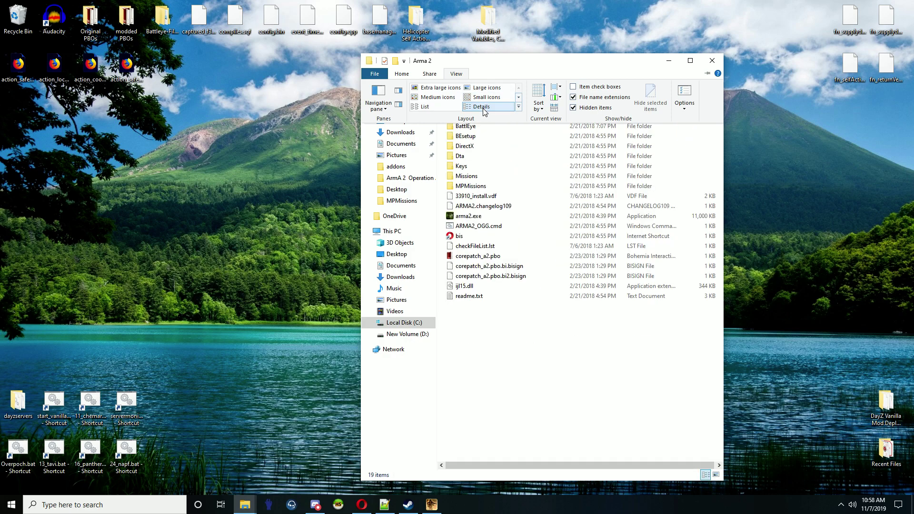
{"action": "left_click", "coordinate": [595, 208]}
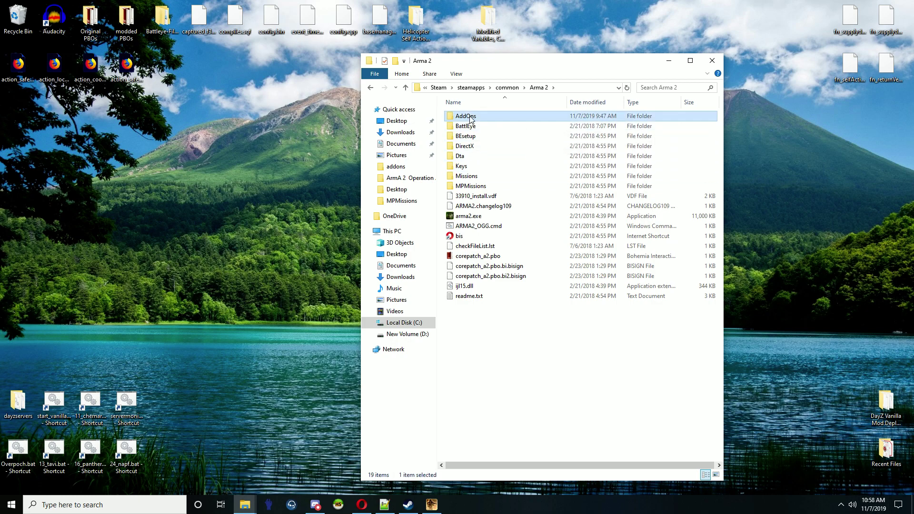
Step: Open the Arma 2 AddOns folder and briefly sort its files by date modified
{"action": "double_click", "coordinate": [506, 117]}
{"action": "left_click", "coordinate": [691, 60]}
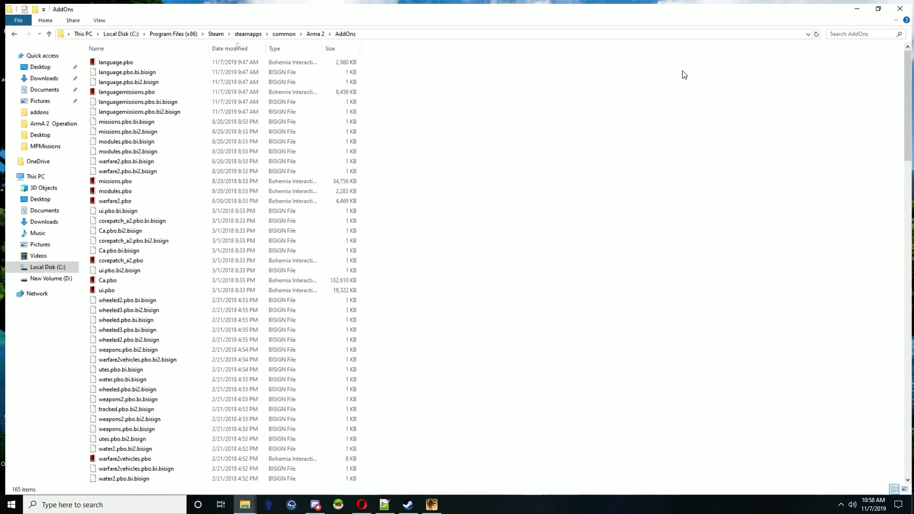
{"action": "left_click", "coordinate": [224, 41]}
{"action": "left_click", "coordinate": [225, 42]}
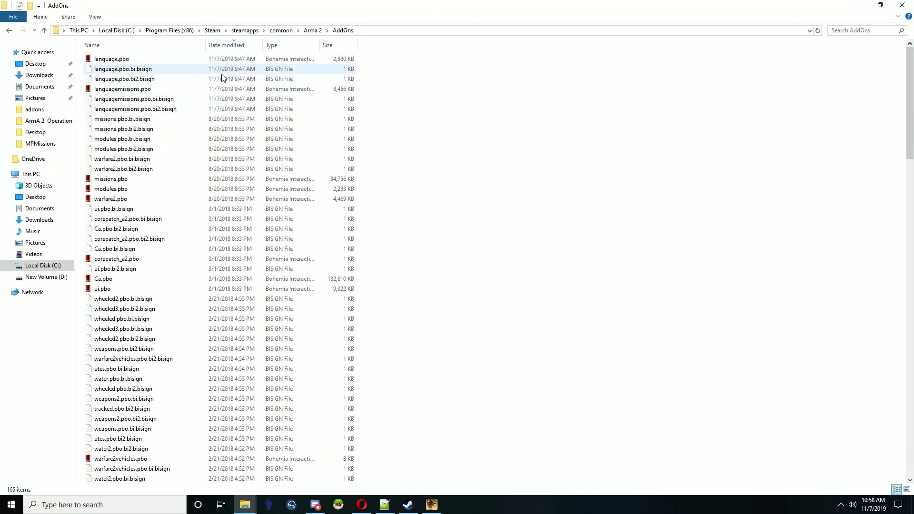
{"action": "left_click", "coordinate": [881, 5]}
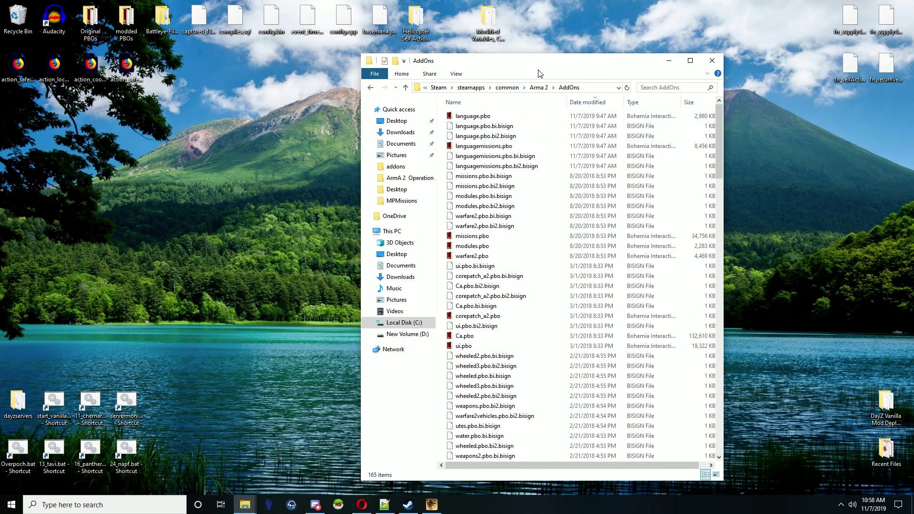
{"action": "left_click_drag", "start_coordinate": [541, 70], "coordinate": [644, 56]}
Step: Open the server's dayzservers\AddOns folder in a window on the left half
{"action": "double_click", "coordinate": [20, 405]}
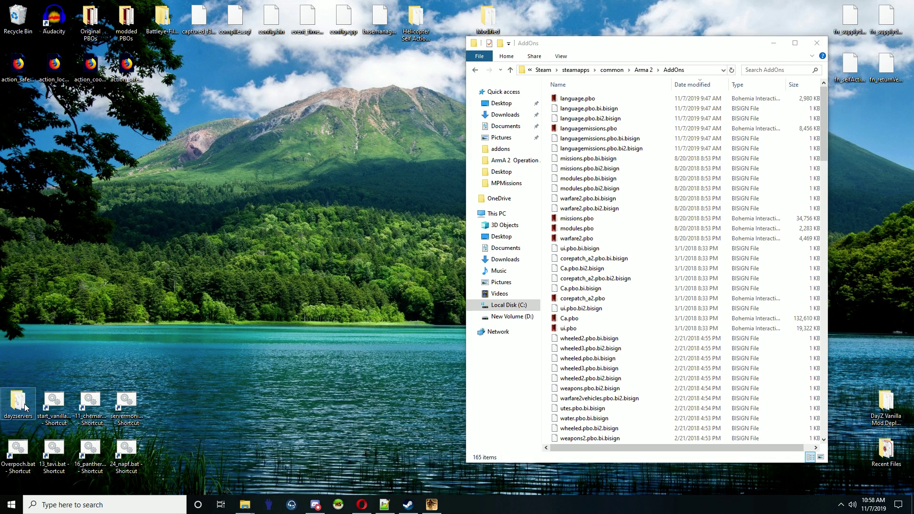
{"action": "left_click_drag", "start_coordinate": [641, 70], "coordinate": [254, 56]}
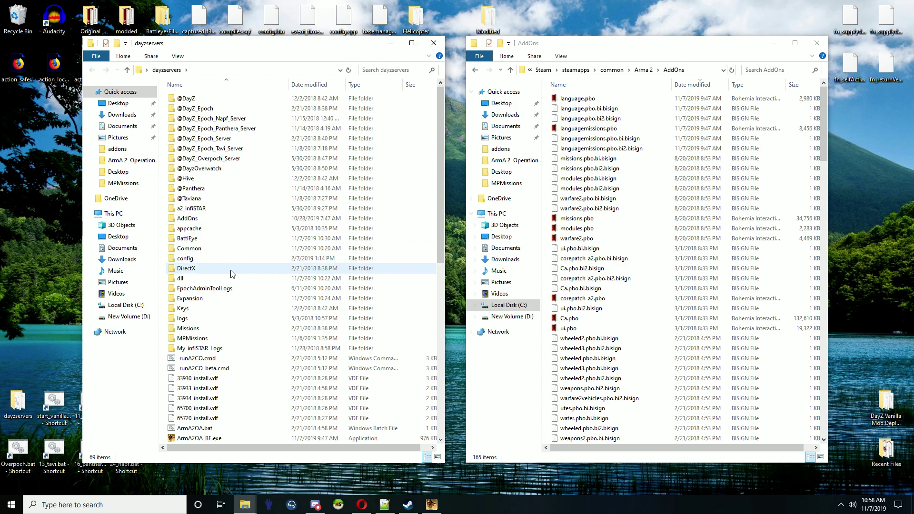
{"action": "double_click", "coordinate": [188, 218]}
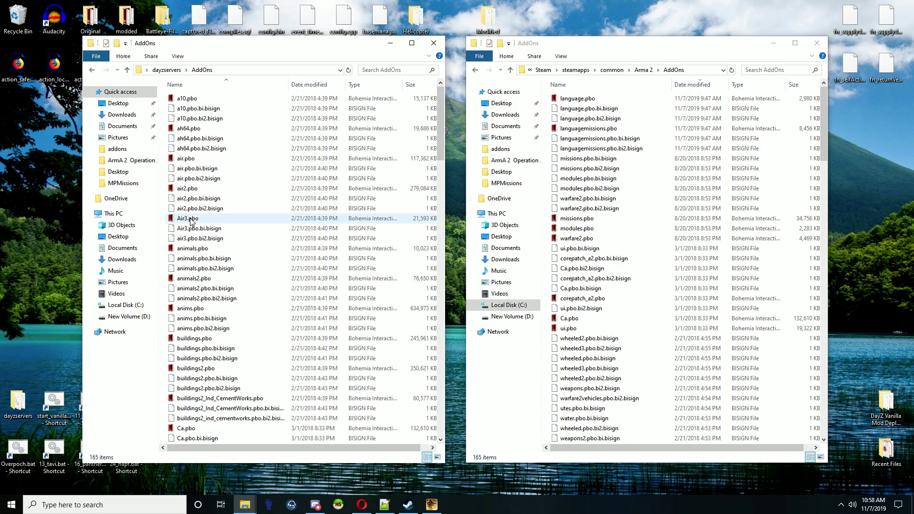
Step: Copy the six language files, language.pbo through languagemissions.pbo.bi2.bisign, replacing the server's copies
{"action": "left_click", "coordinate": [582, 101]}
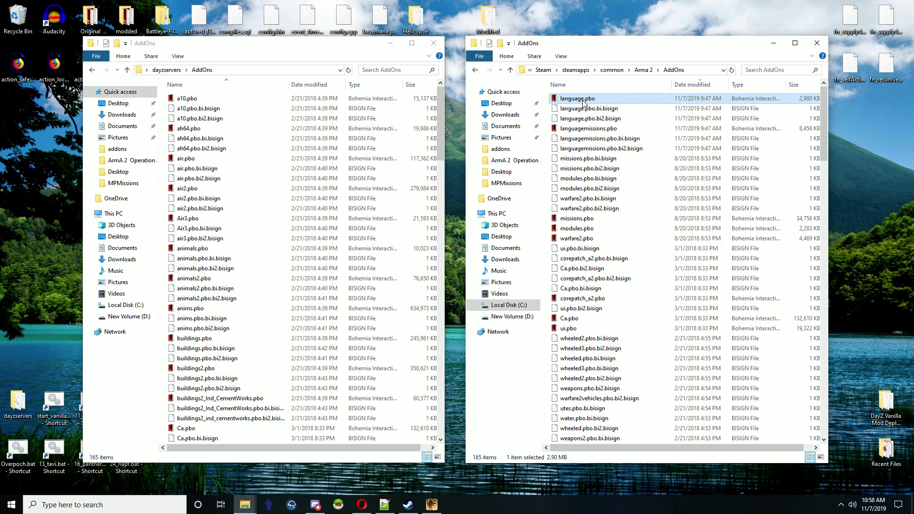
{"action": "left_click", "coordinate": [589, 149], "text": "shift"}
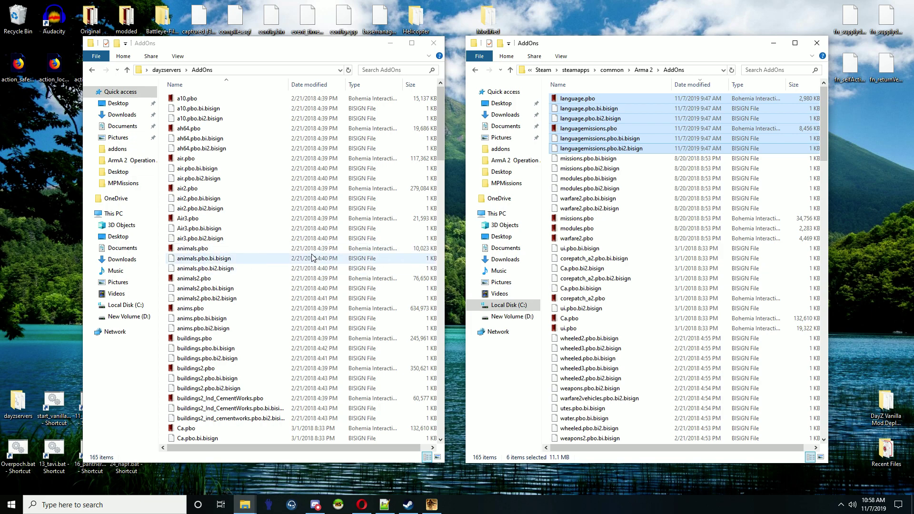
{"action": "left_click_drag", "start_coordinate": [613, 132], "coordinate": [165, 237]}
{"action": "left_click", "coordinate": [193, 263]}
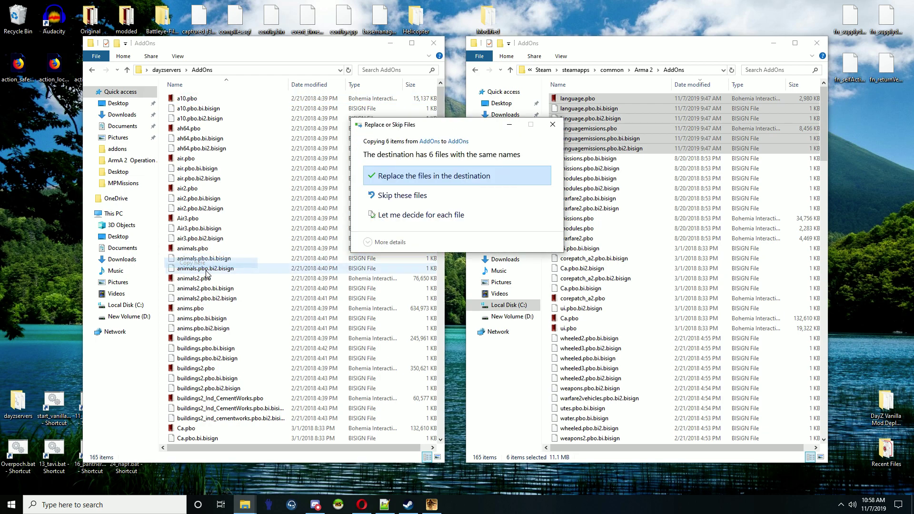
{"action": "left_click", "coordinate": [440, 181]}
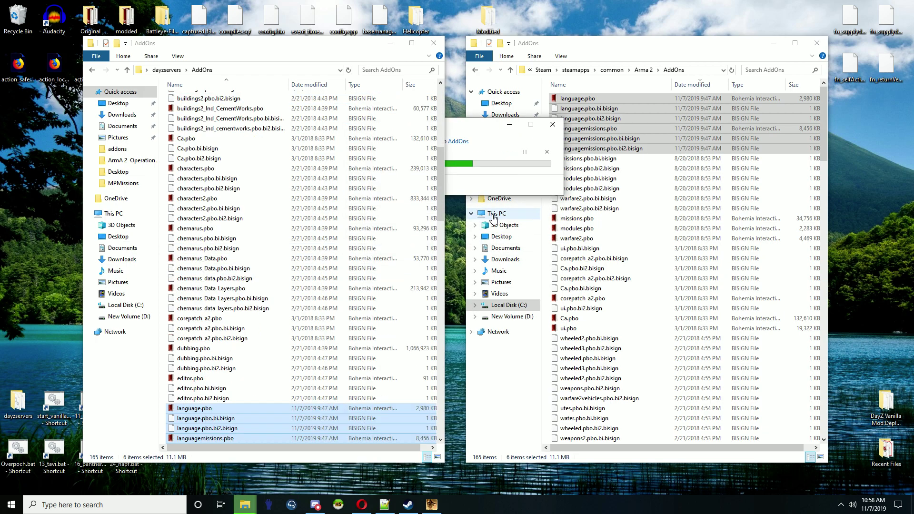
{"action": "left_click_drag", "start_coordinate": [442, 168], "coordinate": [442, 237]}
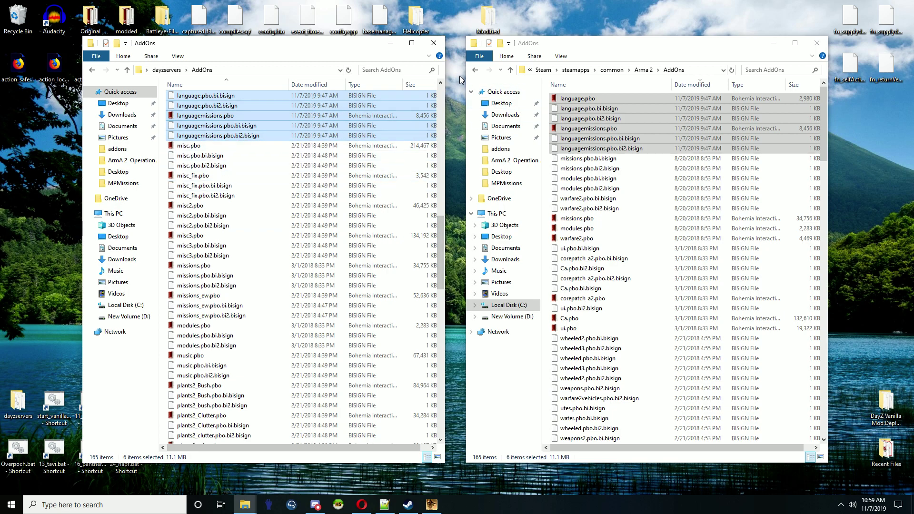
{"action": "left_click", "coordinate": [476, 70]}
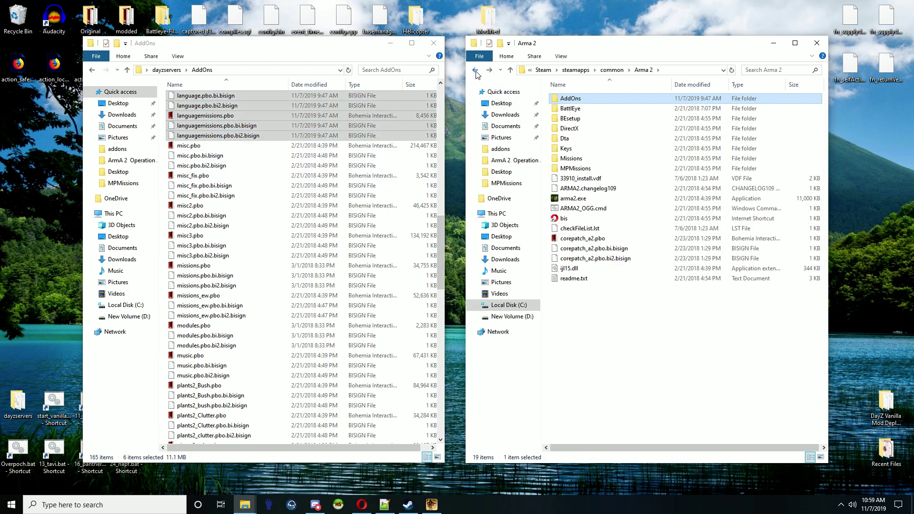
Step: Show the Arma 2 Operation Arrowhead folder sorted newest first, with dayzservers on the left
{"action": "left_click", "coordinate": [476, 70]}
{"action": "double_click", "coordinate": [566, 119]}
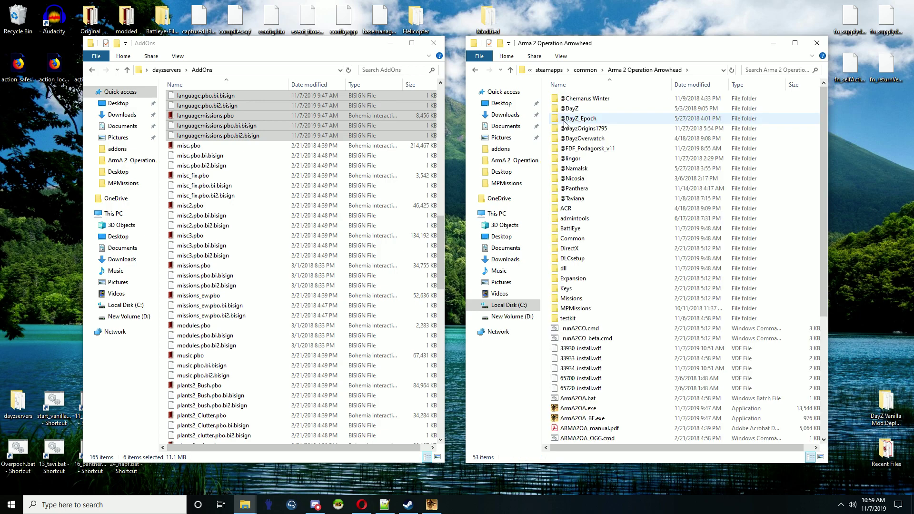
{"action": "left_click", "coordinate": [92, 70]}
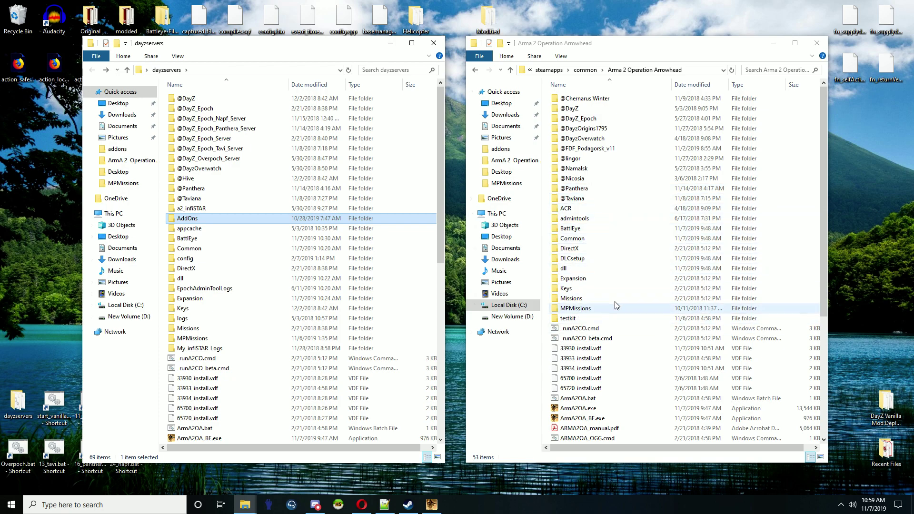
{"action": "left_click", "coordinate": [696, 86]}
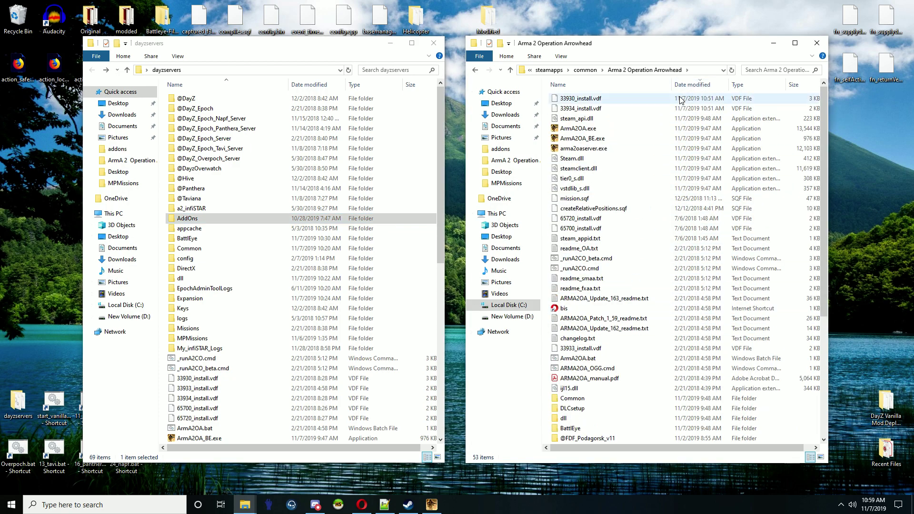
{"action": "right_click", "coordinate": [581, 101]}
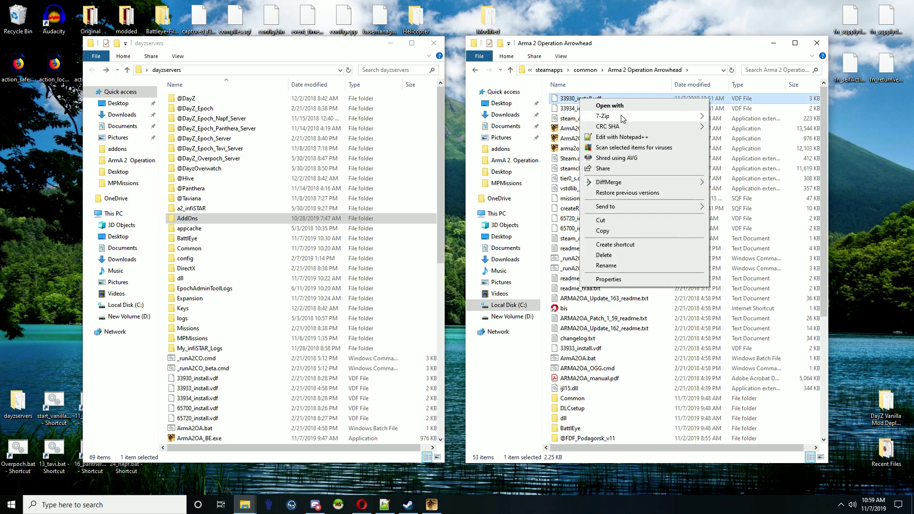
{"action": "left_click", "coordinate": [620, 138]}
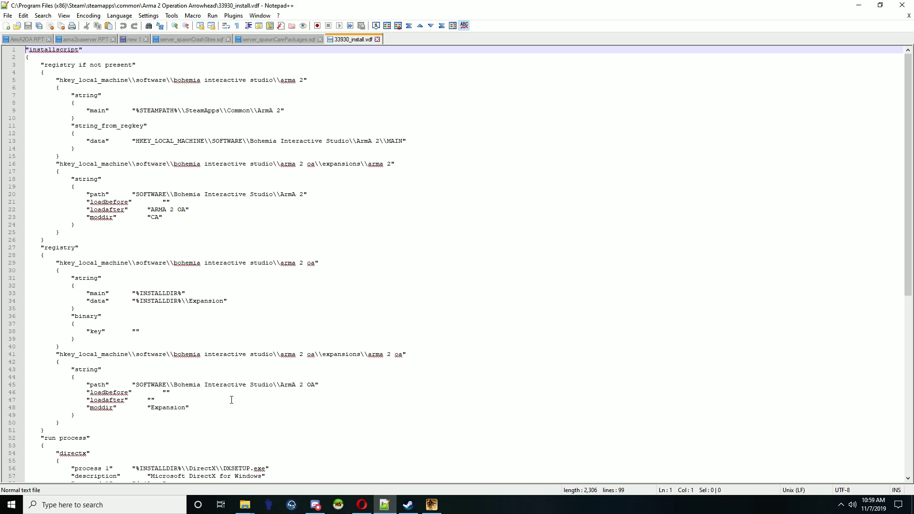
{"action": "scroll", "coordinate": [232, 399], "scroll_direction": "down", "scroll_amount": 2}
{"action": "scroll", "coordinate": [239, 361], "scroll_direction": "up", "scroll_amount": 2}
{"action": "left_click", "coordinate": [378, 39]}
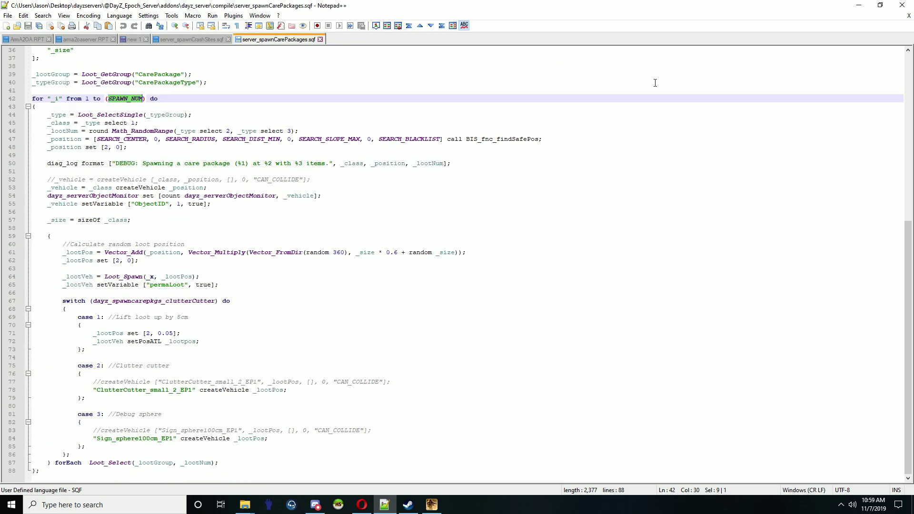
{"action": "left_click", "coordinate": [860, 6]}
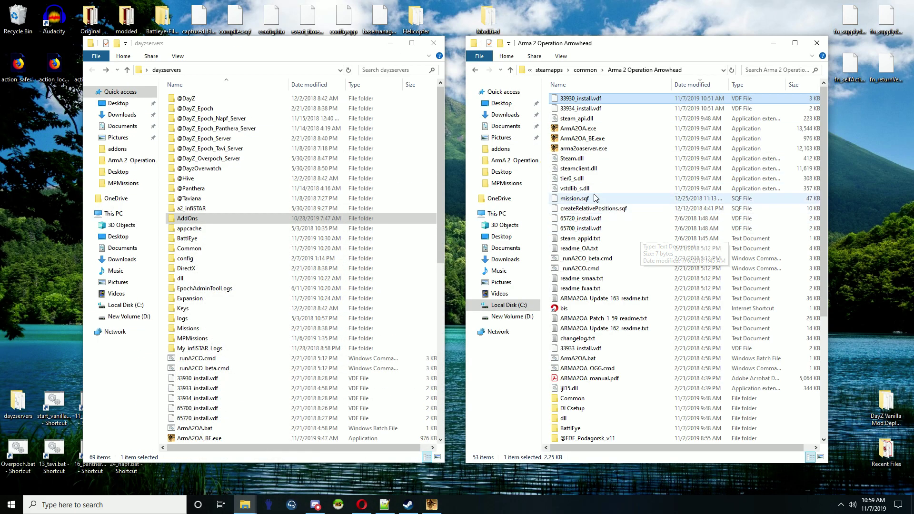
{"action": "left_click", "coordinate": [578, 119]}
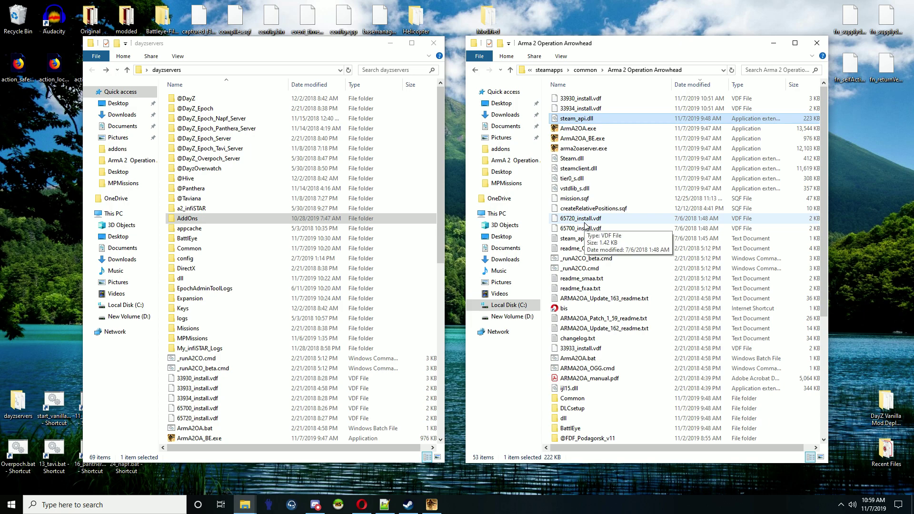
{"action": "left_click", "coordinate": [362, 505]}
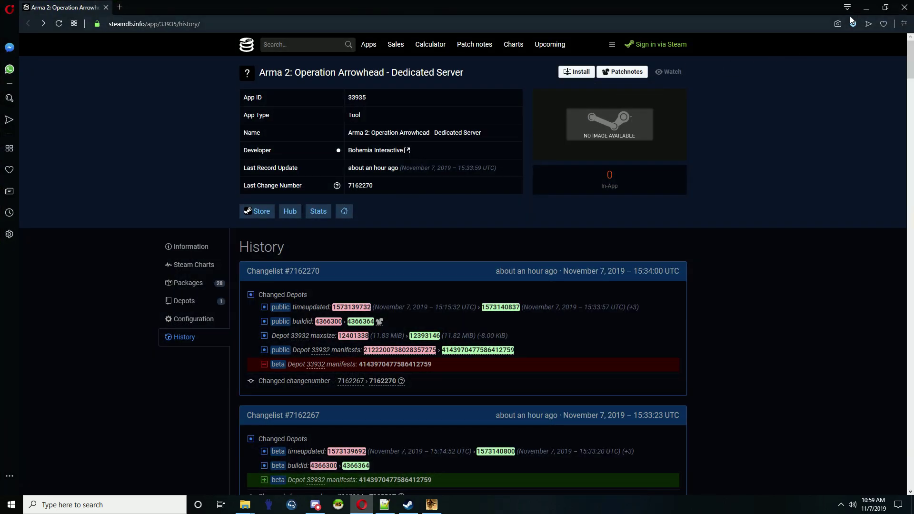
{"action": "left_click", "coordinate": [866, 10]}
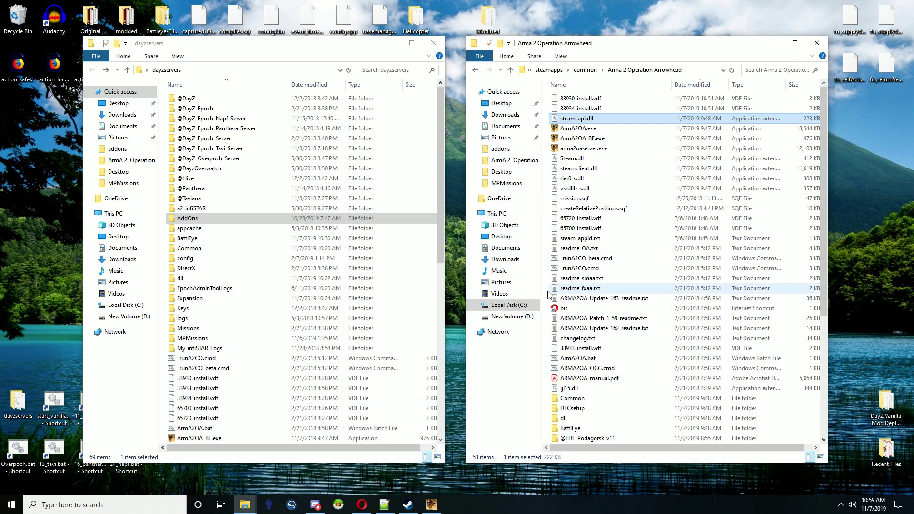
{"action": "left_click", "coordinate": [573, 130]}
{"action": "scroll", "coordinate": [209, 262], "scroll_direction": "down", "scroll_amount": 6}
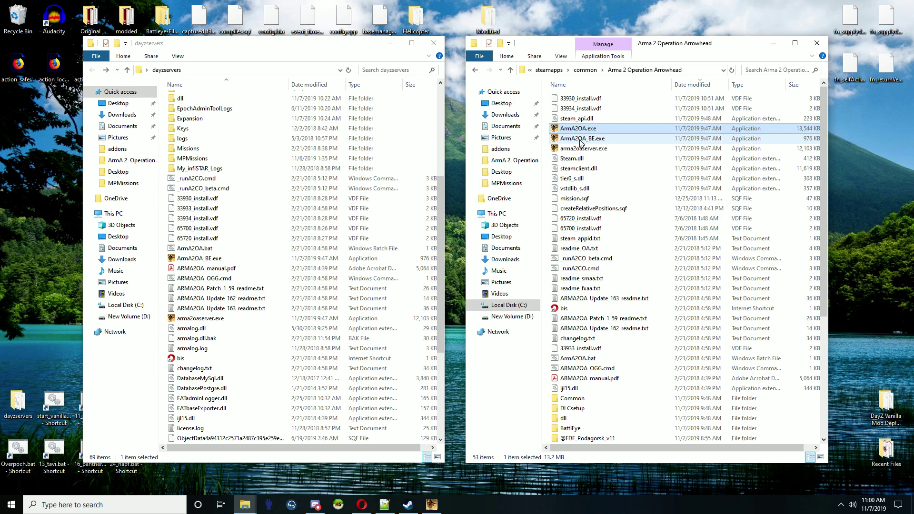
{"action": "mouse_move", "coordinate": [580, 142]}
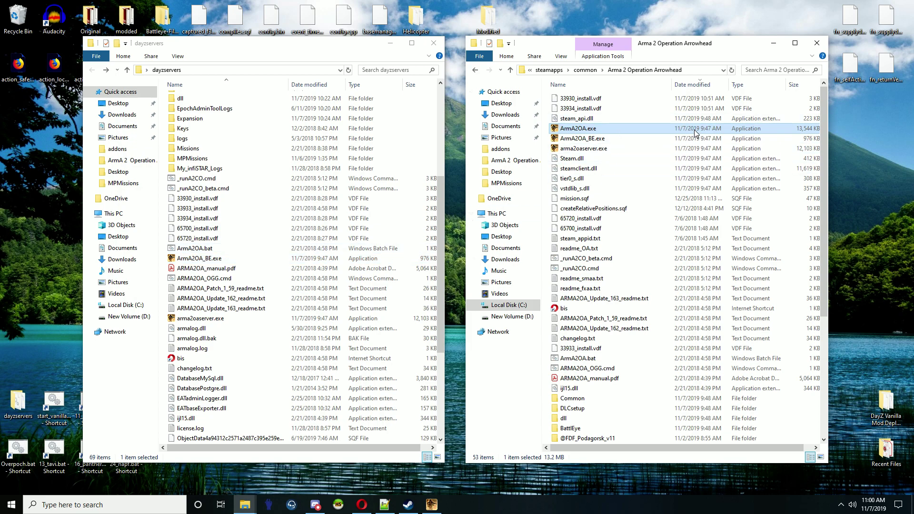
{"action": "left_click", "coordinate": [590, 152]}
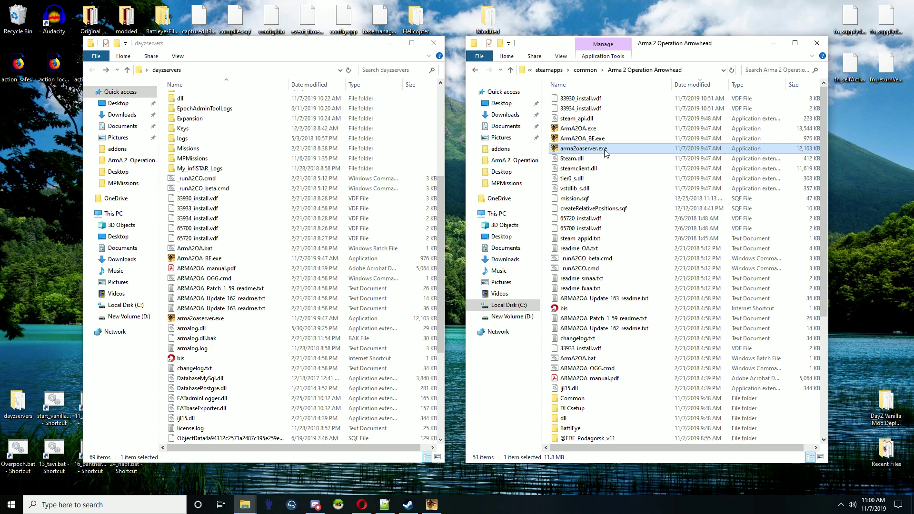
{"action": "left_click", "coordinate": [580, 162]}
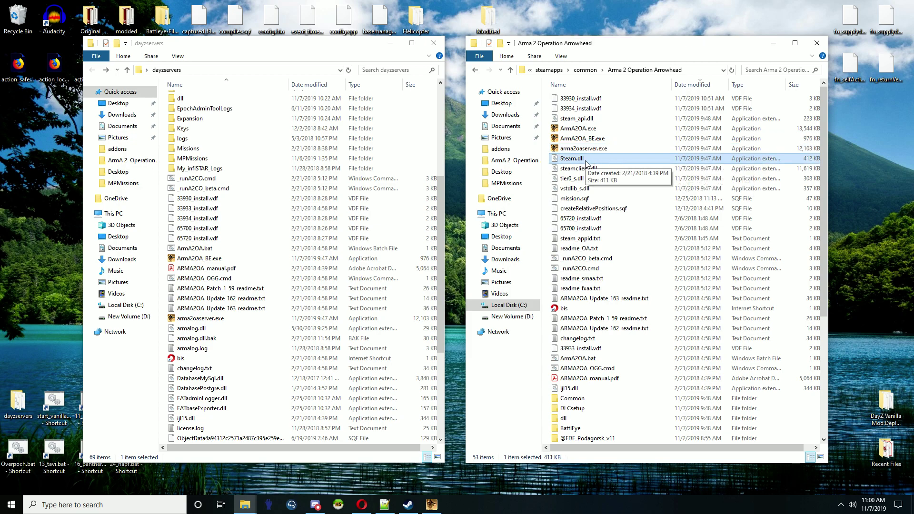
{"action": "left_click", "coordinate": [584, 189], "text": "shift"}
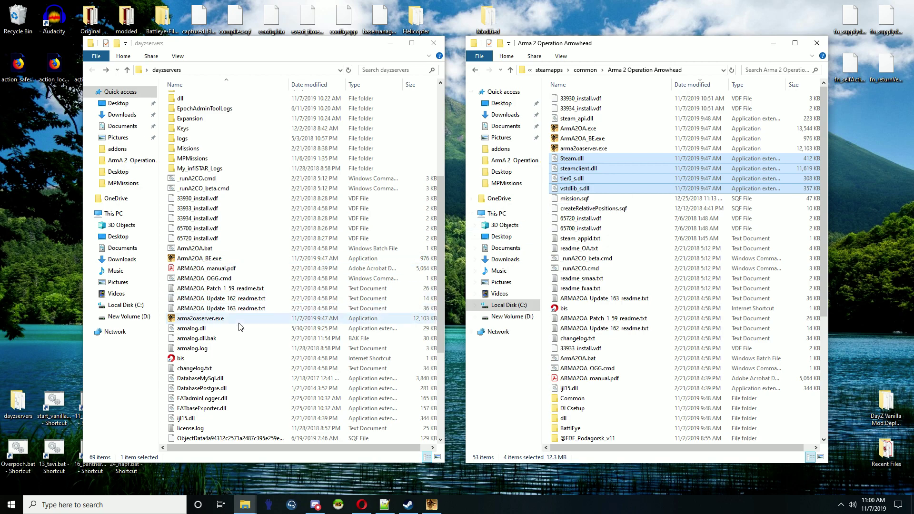
{"action": "scroll", "coordinate": [612, 276], "scroll_direction": "down", "scroll_amount": 3}
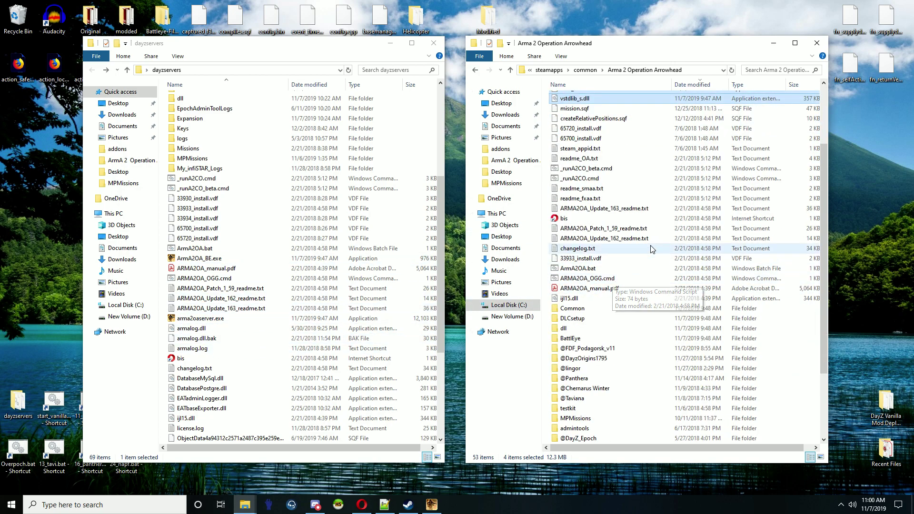
{"action": "scroll", "coordinate": [680, 312], "scroll_direction": "down", "scroll_amount": 2}
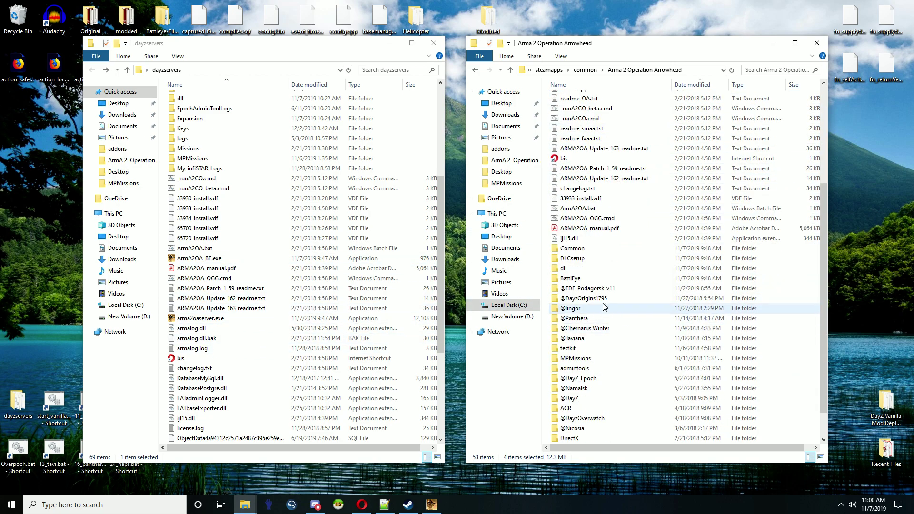
{"action": "left_click", "coordinate": [684, 268]}
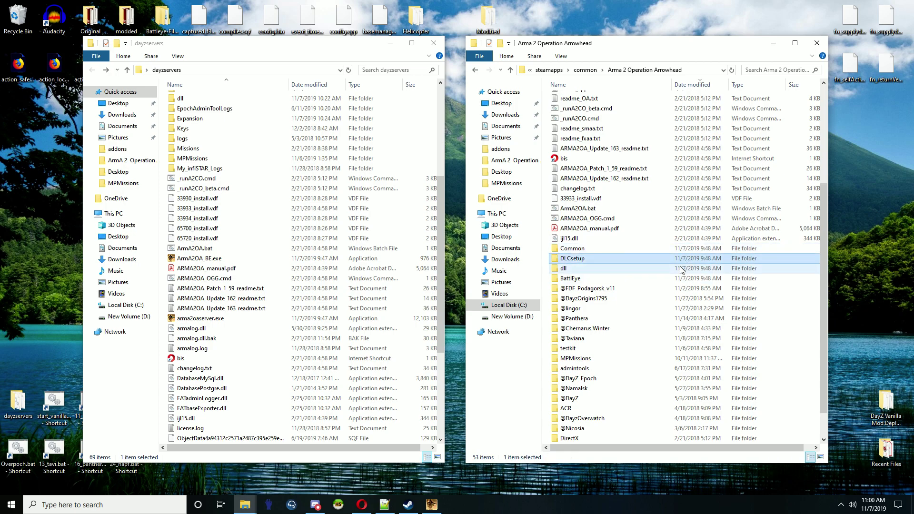
{"action": "left_click", "coordinate": [683, 281]}
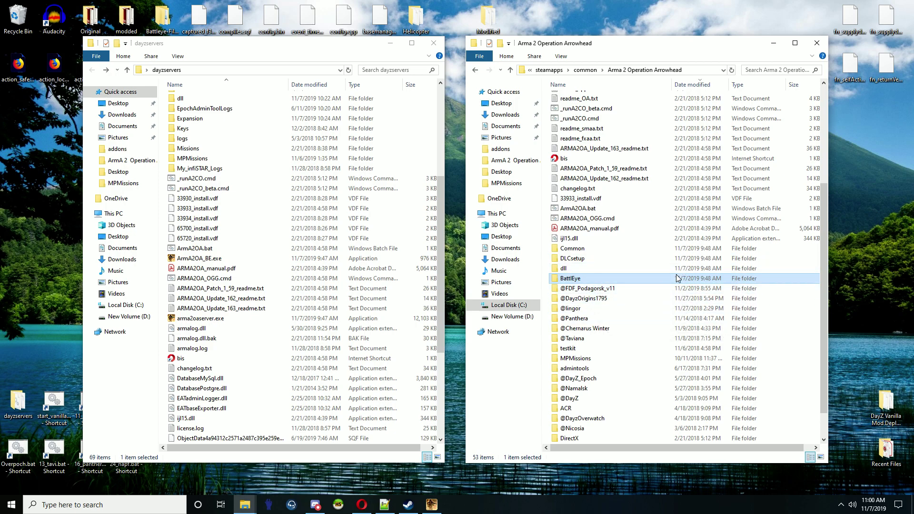
{"action": "left_click", "coordinate": [686, 248]}
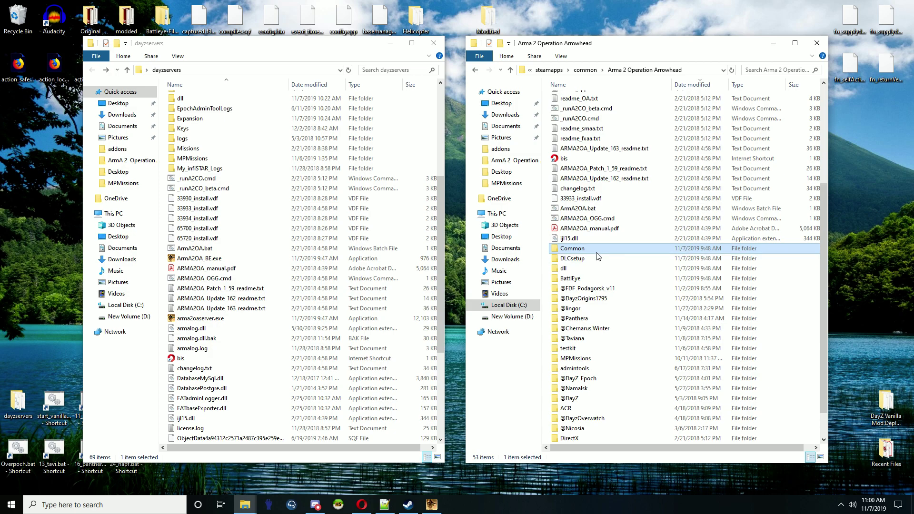
Step: Look through the server's Common and AddOns folders, then focus the Arrowhead install window
{"action": "scroll", "coordinate": [238, 200], "scroll_direction": "up", "scroll_amount": 5}
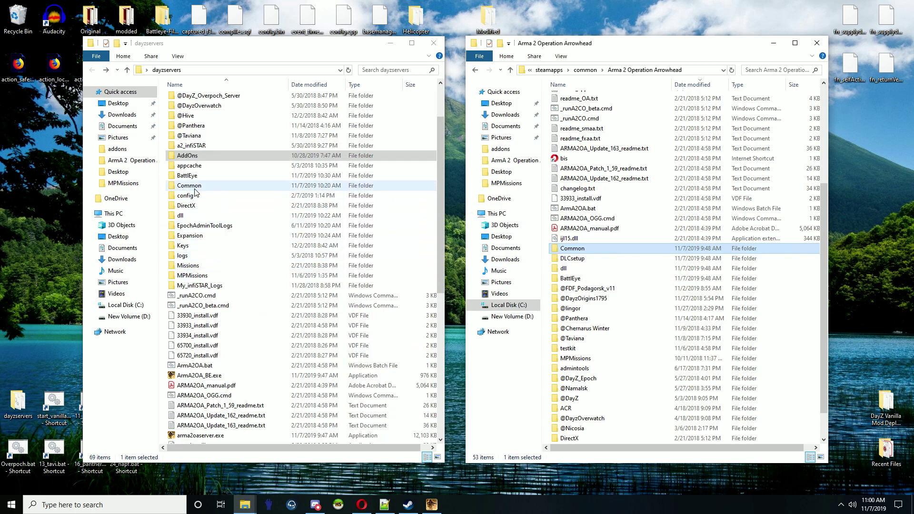
{"action": "double_click", "coordinate": [194, 188]}
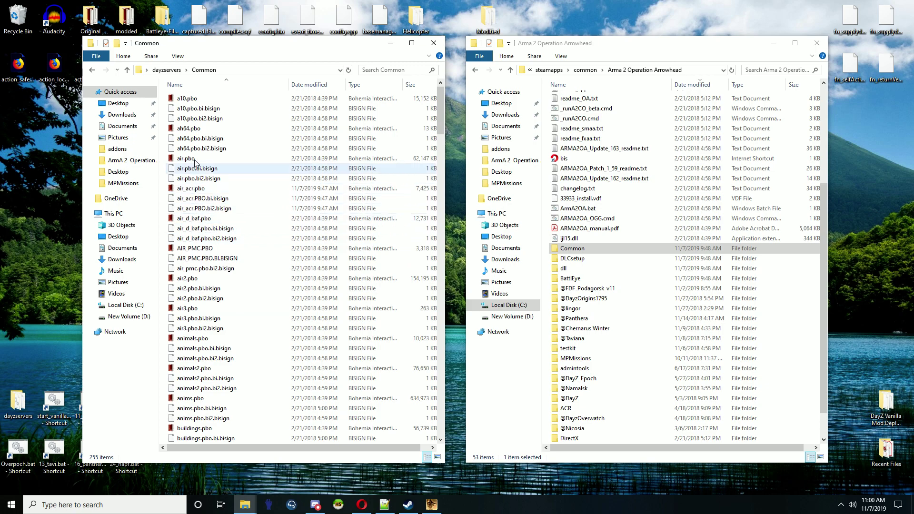
{"action": "left_click", "coordinate": [92, 70]}
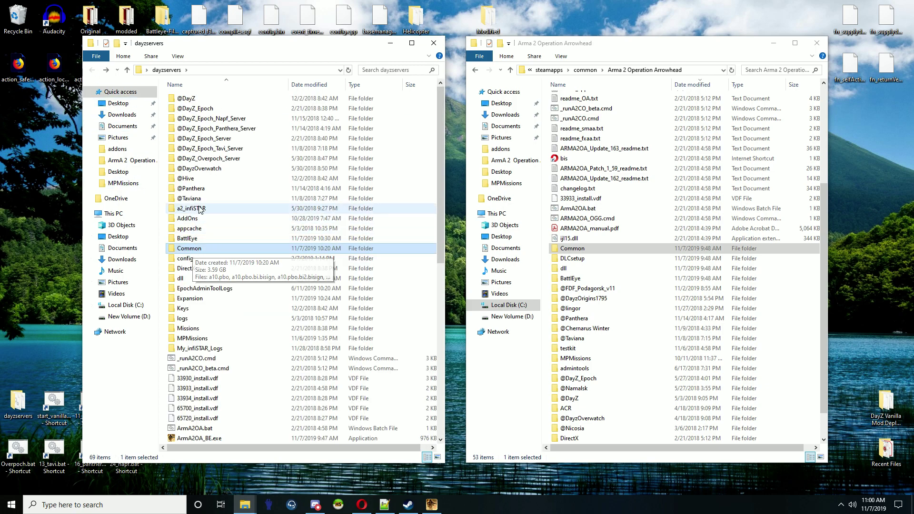
{"action": "double_click", "coordinate": [187, 218]}
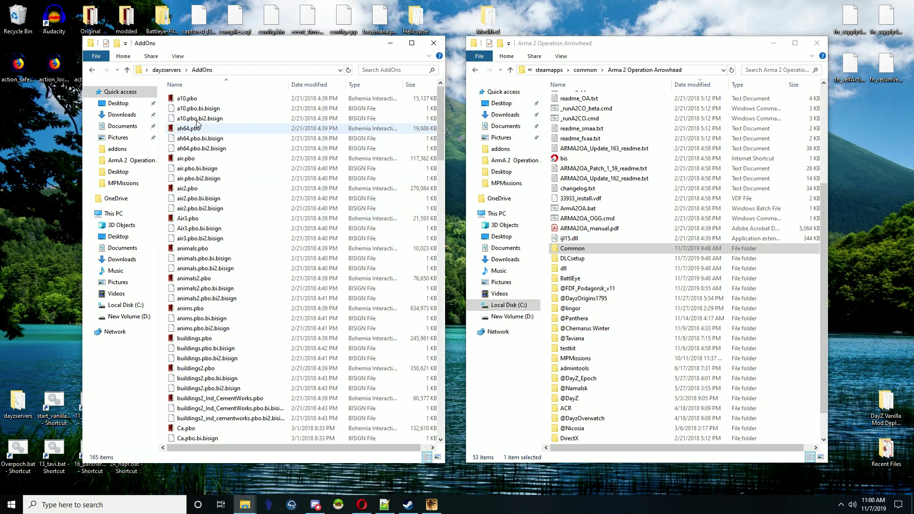
{"action": "left_click", "coordinate": [91, 70]}
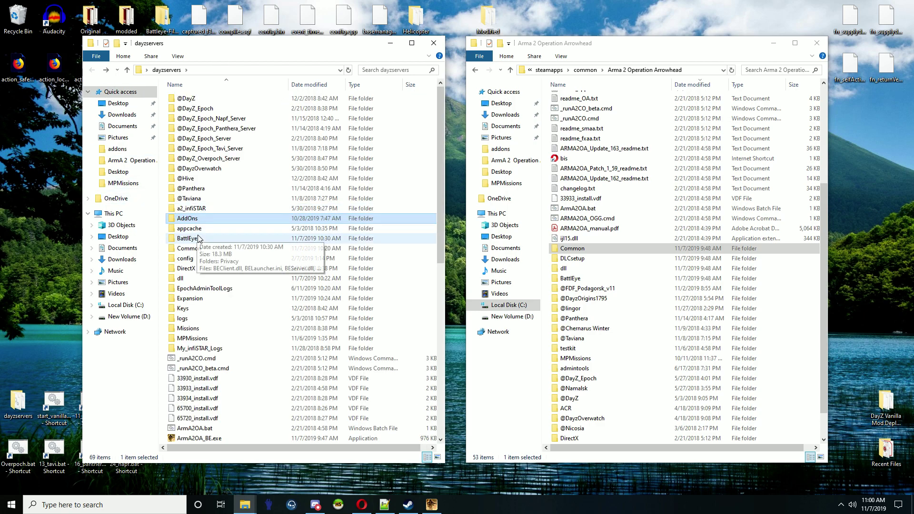
{"action": "double_click", "coordinate": [183, 142]}
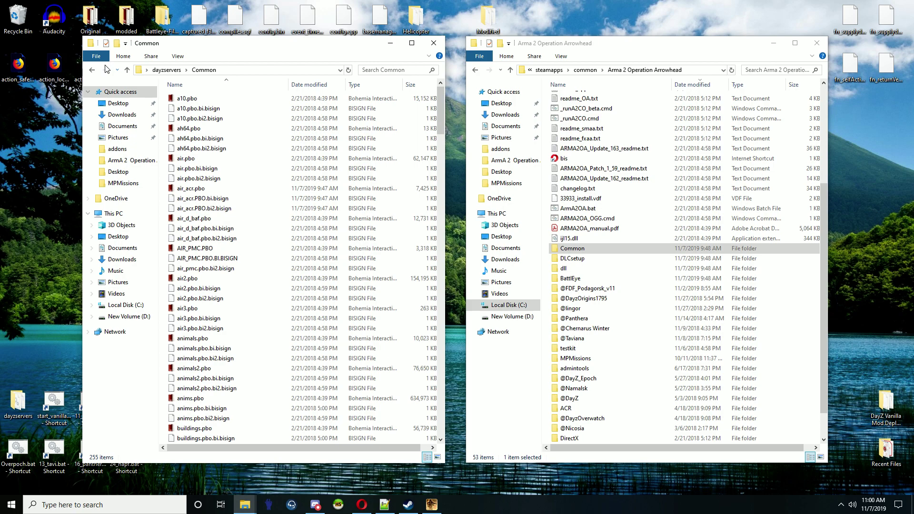
{"action": "left_click", "coordinate": [92, 70]}
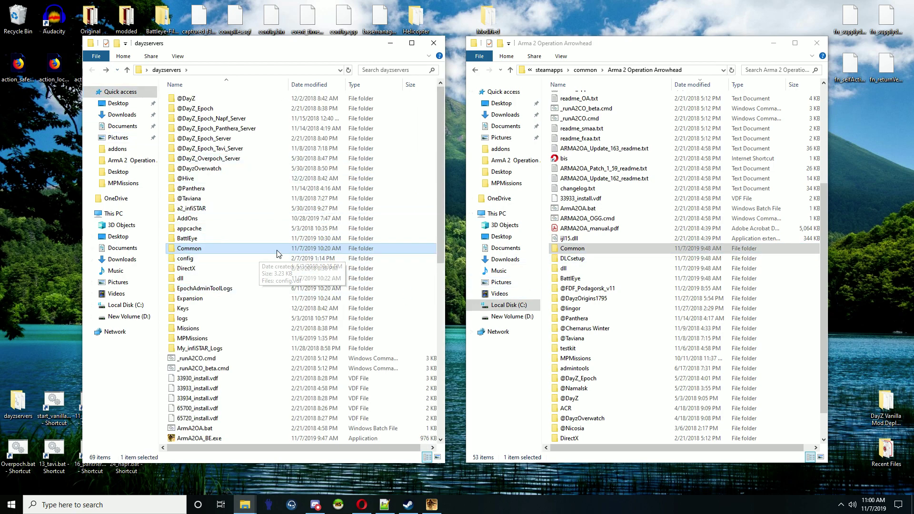
{"action": "left_click", "coordinate": [556, 262]}
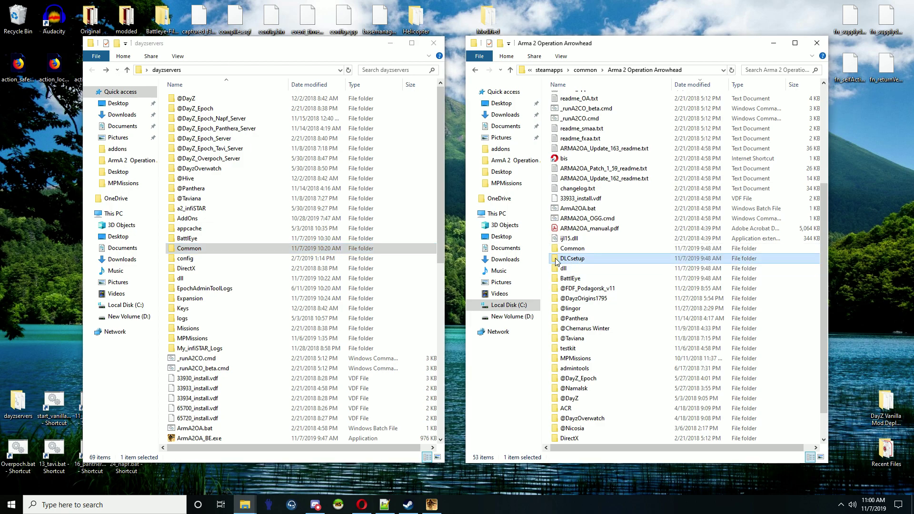
{"action": "double_click", "coordinate": [567, 268]}
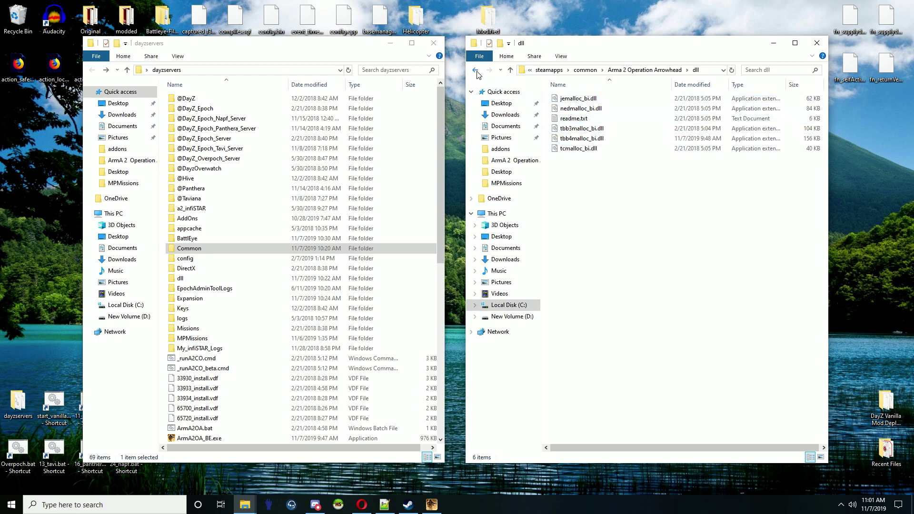
{"action": "left_click", "coordinate": [477, 74]}
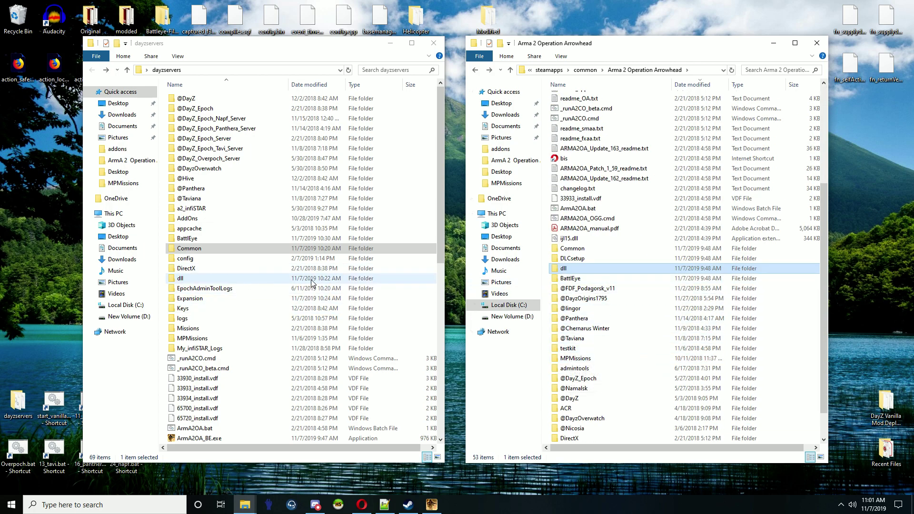
{"action": "left_click", "coordinate": [568, 280]}
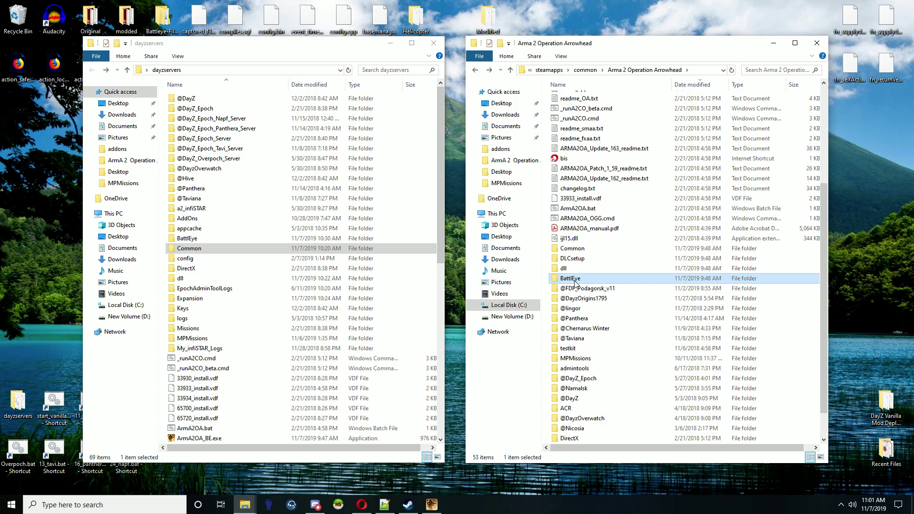
{"action": "mouse_move", "coordinate": [573, 282]}
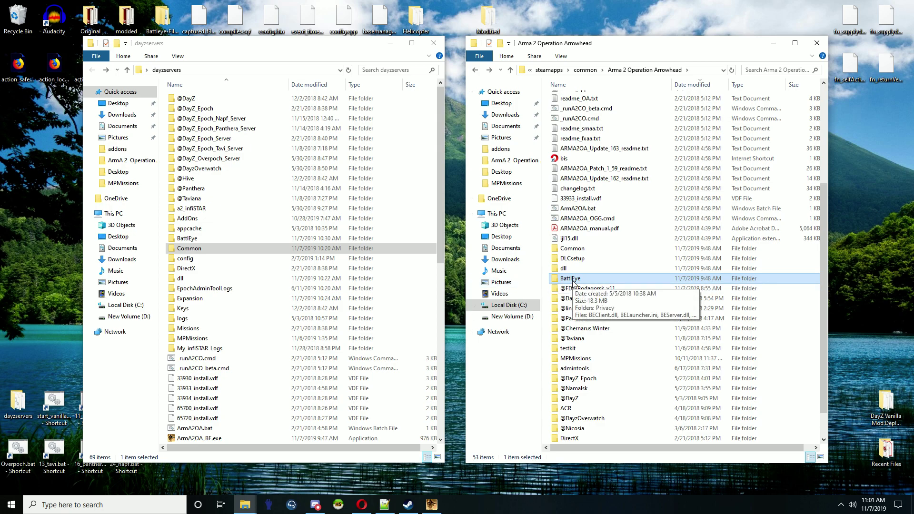
{"action": "double_click", "coordinate": [193, 299]}
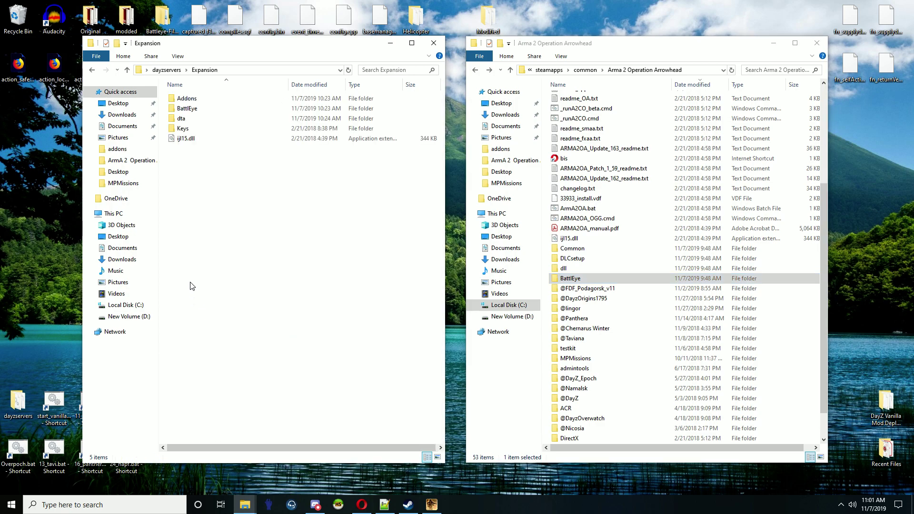
{"action": "double_click", "coordinate": [190, 109]}
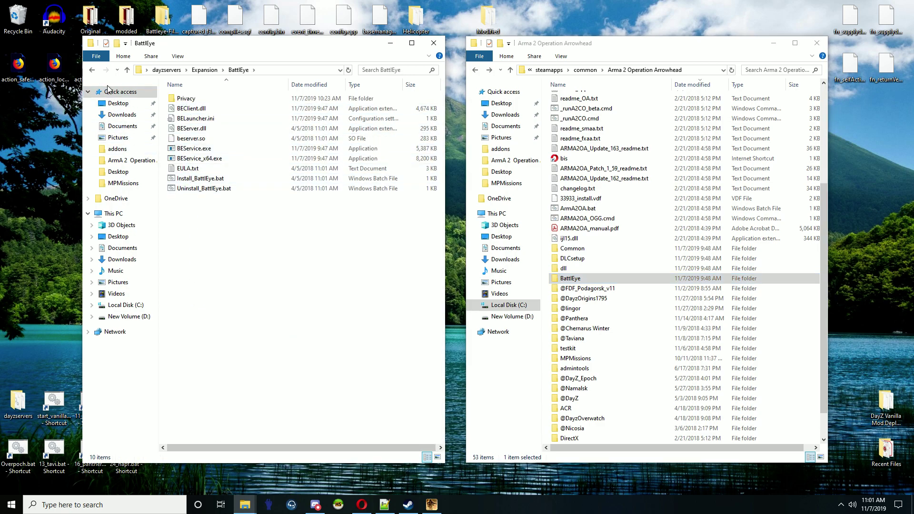
{"action": "left_click", "coordinate": [93, 70]}
{"action": "left_click", "coordinate": [92, 70]}
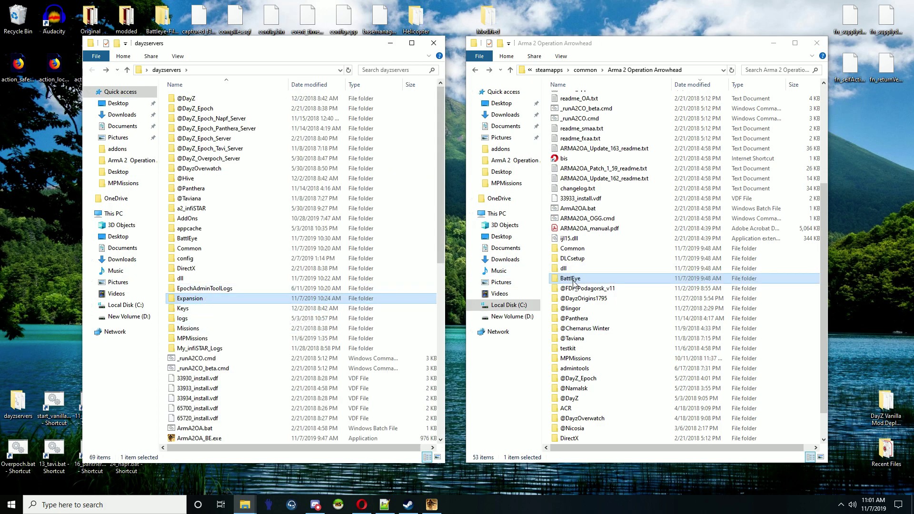
{"action": "double_click", "coordinate": [181, 239]}
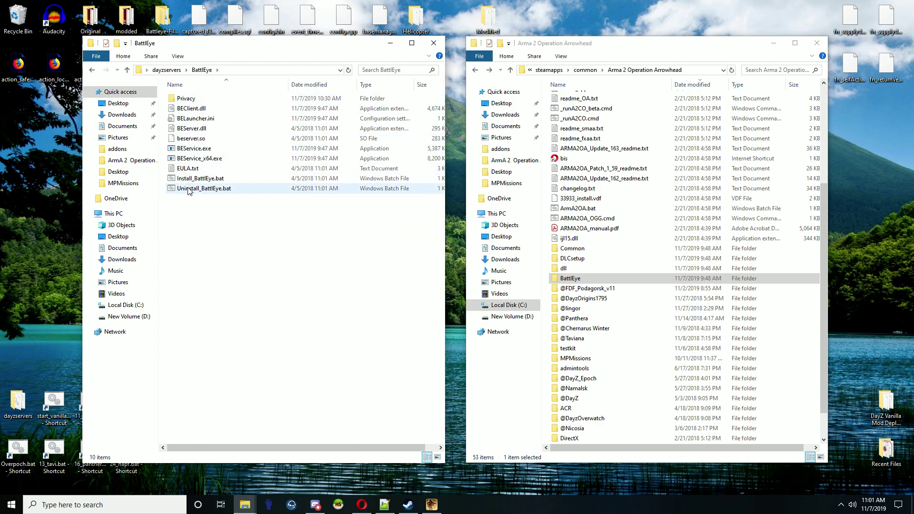
{"action": "key", "text": "alt+Left"}
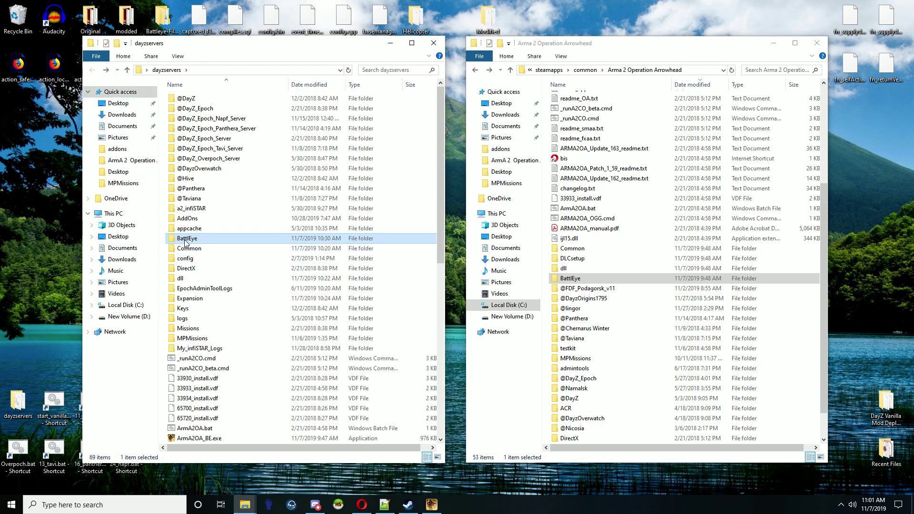
{"action": "double_click", "coordinate": [192, 299]}
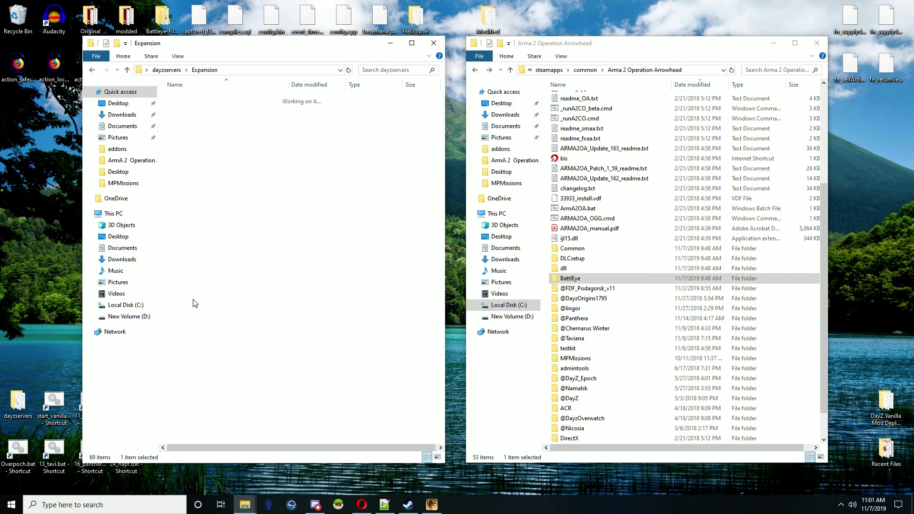
{"action": "double_click", "coordinate": [189, 110]}
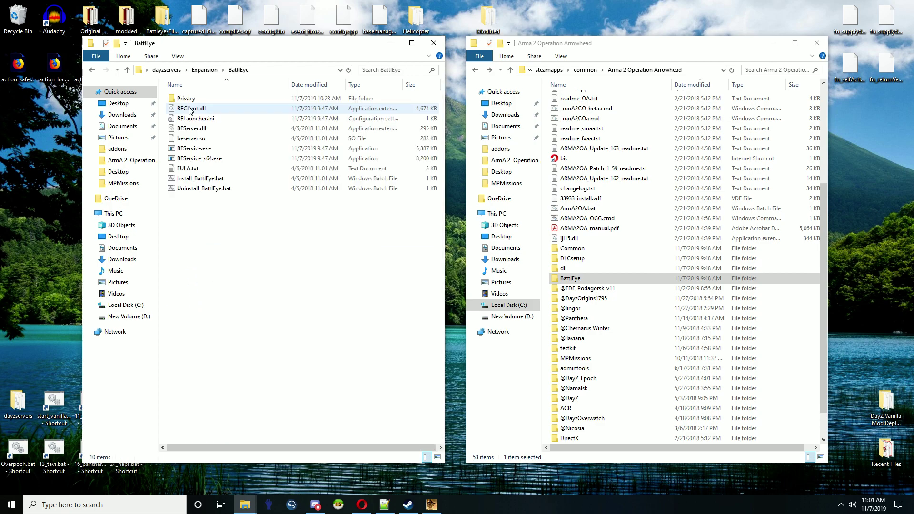
{"action": "left_click", "coordinate": [95, 72]}
{"action": "left_click", "coordinate": [95, 72]}
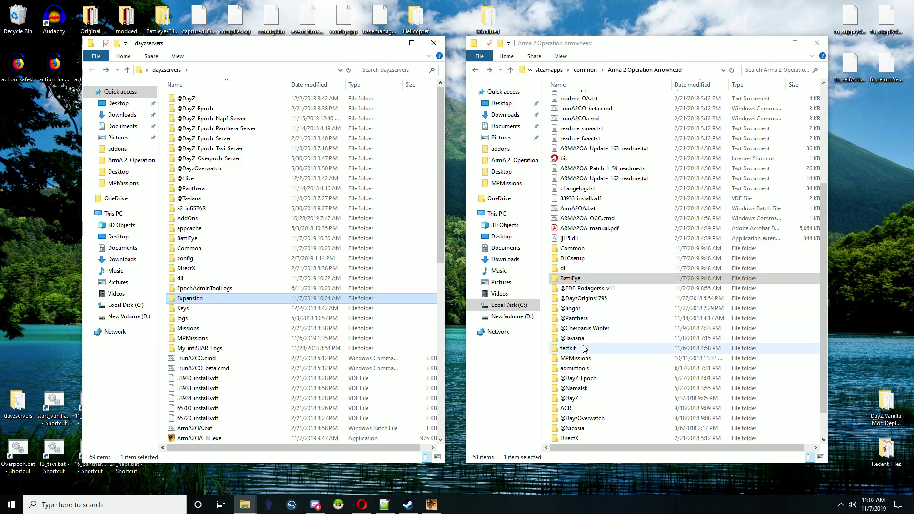
{"action": "scroll", "coordinate": [586, 355], "scroll_direction": "down", "scroll_amount": 1}
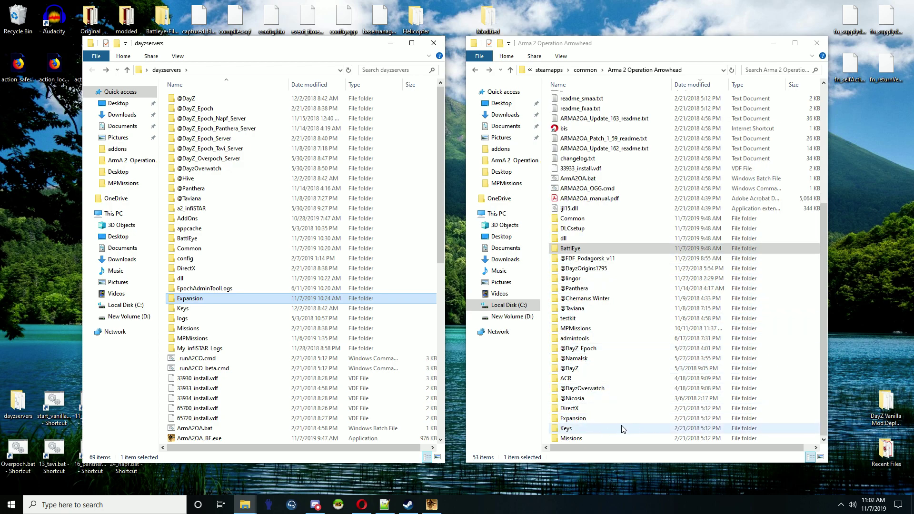
{"action": "double_click", "coordinate": [573, 419]}
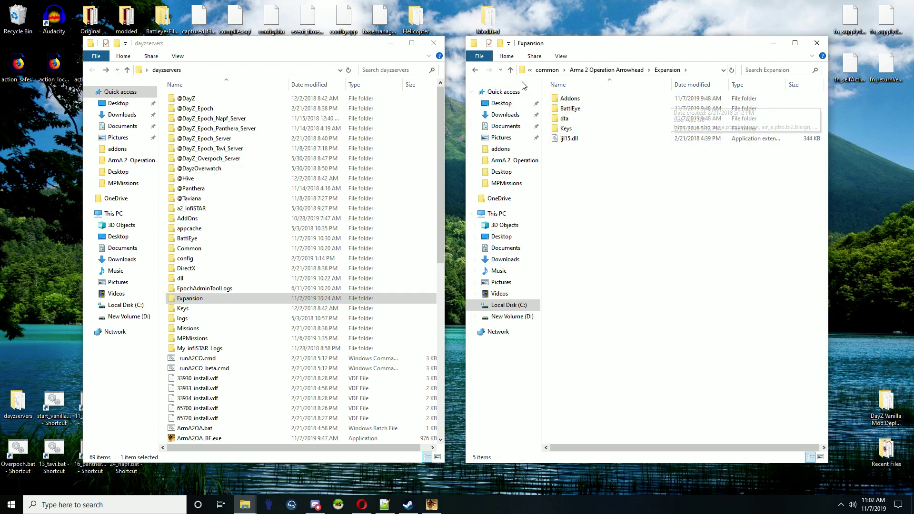
{"action": "left_click", "coordinate": [476, 71]}
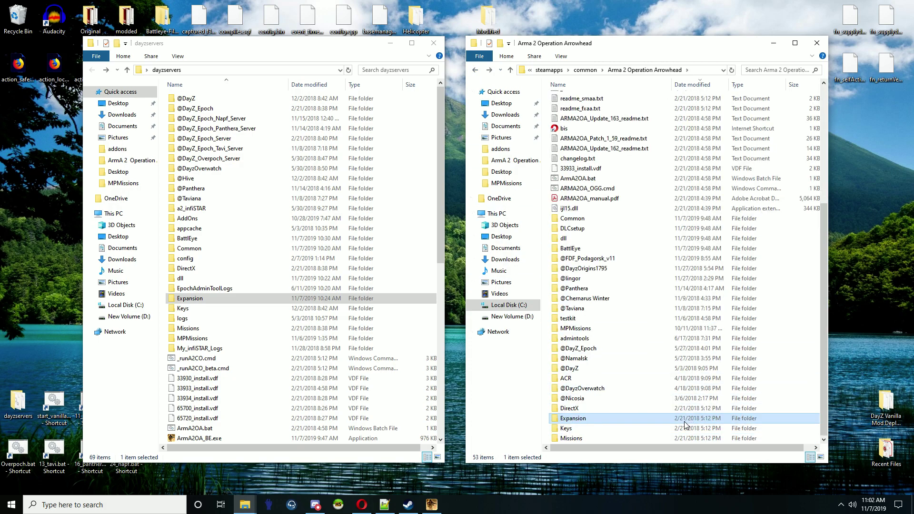
{"action": "double_click", "coordinate": [681, 409]}
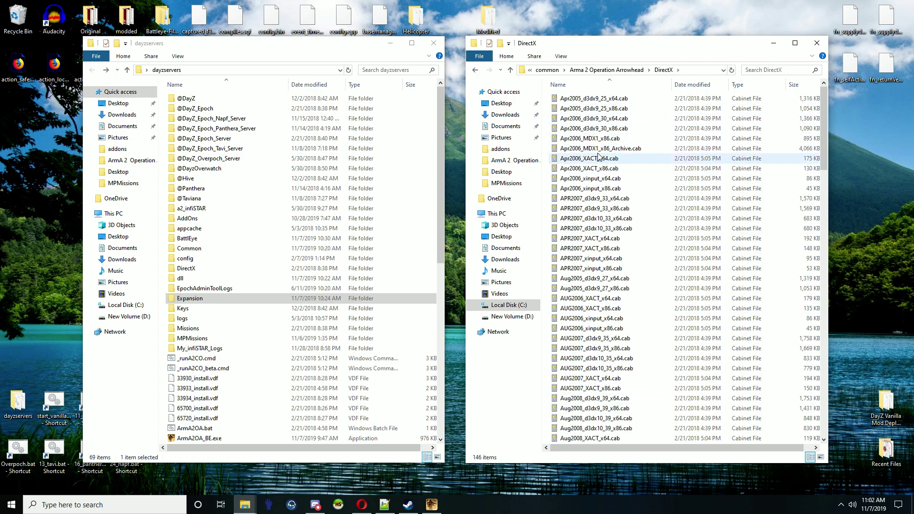
{"action": "left_click", "coordinate": [475, 72]}
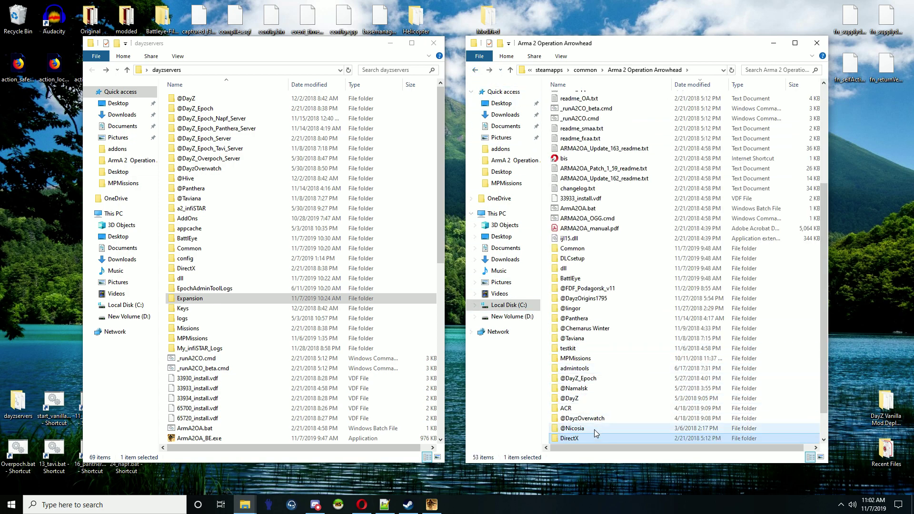
{"action": "scroll", "coordinate": [595, 430], "scroll_direction": "down", "scroll_amount": 1}
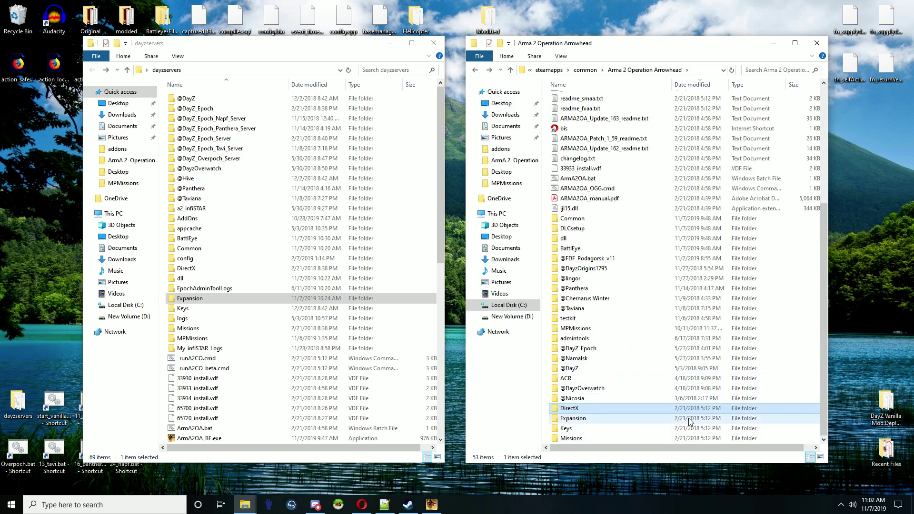
{"action": "double_click", "coordinate": [578, 421]}
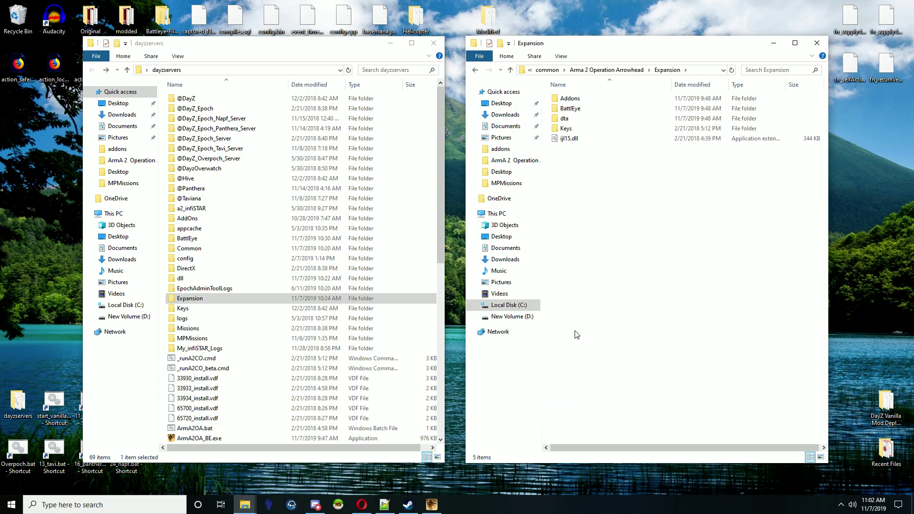
{"action": "double_click", "coordinate": [578, 99]}
{"action": "left_click", "coordinate": [690, 85]}
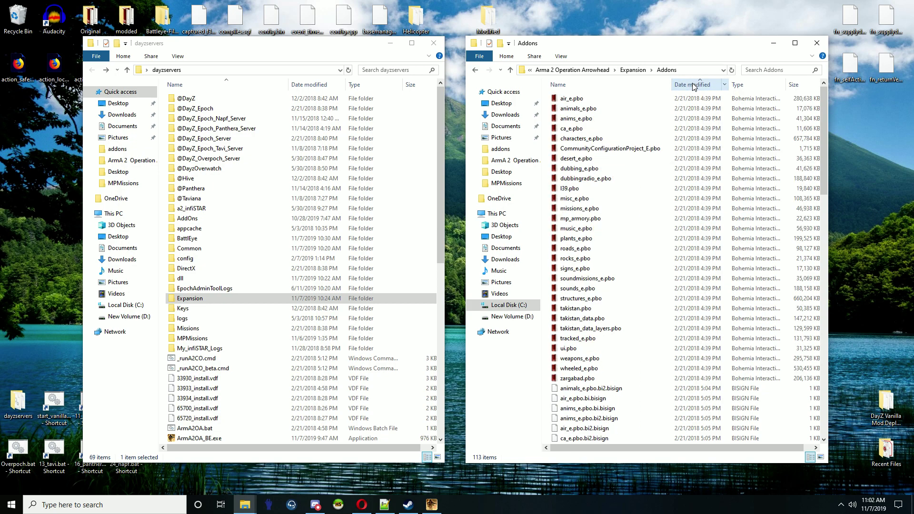
{"action": "left_click", "coordinate": [690, 85]}
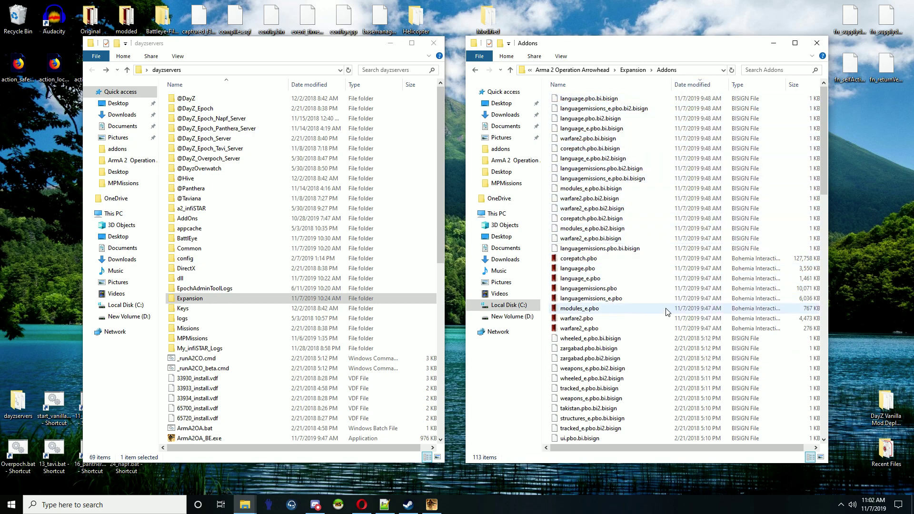
{"action": "left_click", "coordinate": [475, 71]}
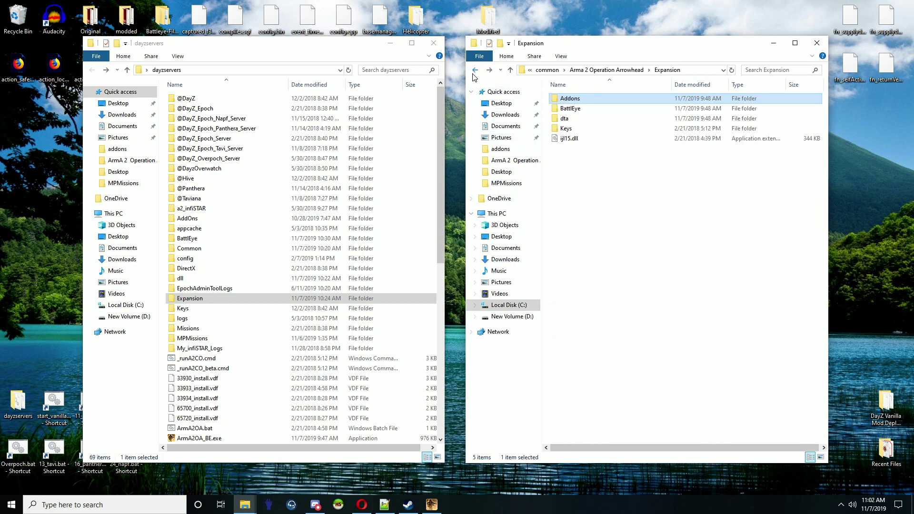
{"action": "double_click", "coordinate": [565, 119]}
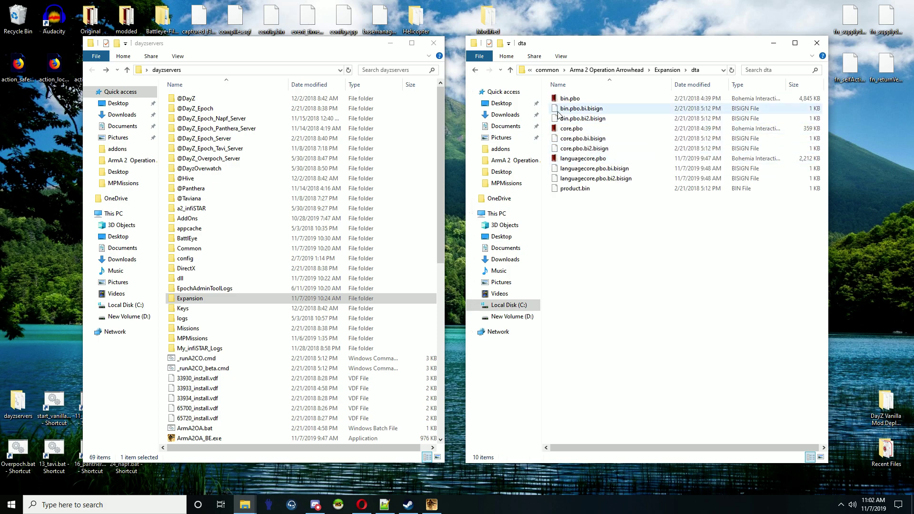
{"action": "left_click", "coordinate": [475, 70]}
{"action": "double_click", "coordinate": [567, 129]}
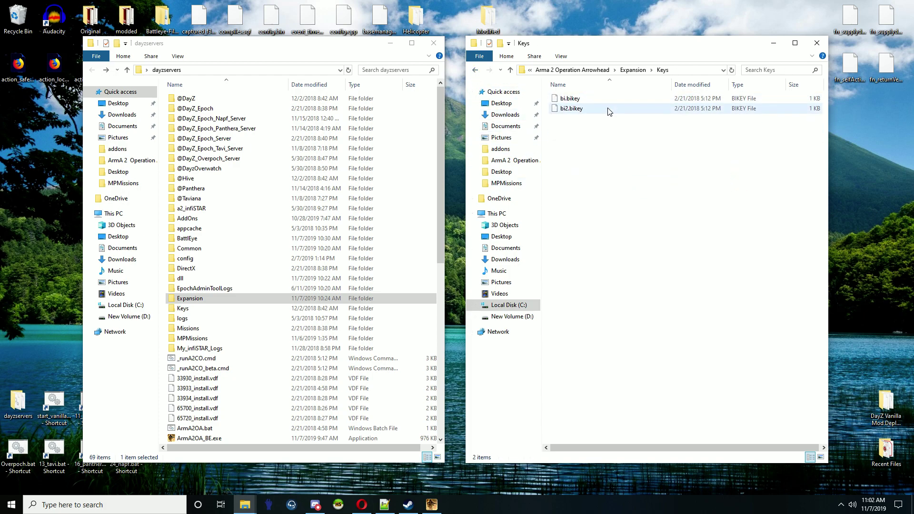
{"action": "left_click", "coordinate": [476, 70]}
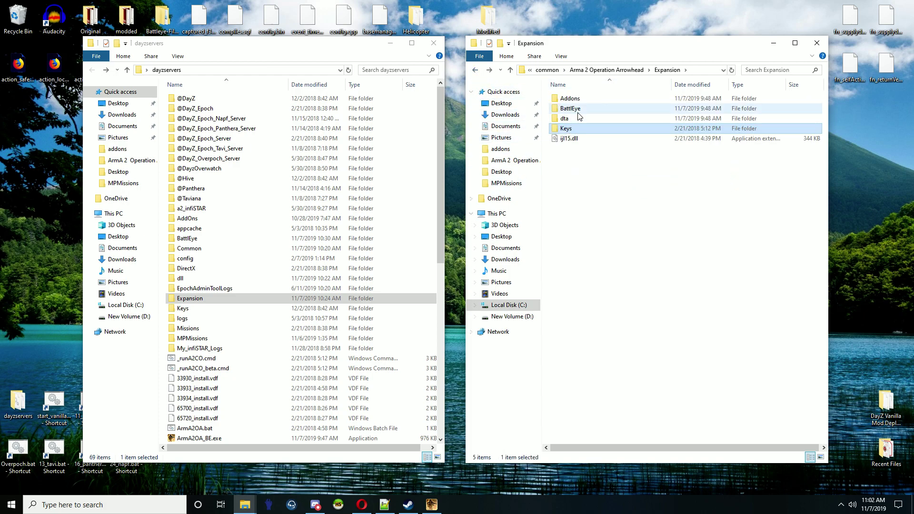
{"action": "left_click", "coordinate": [475, 70]}
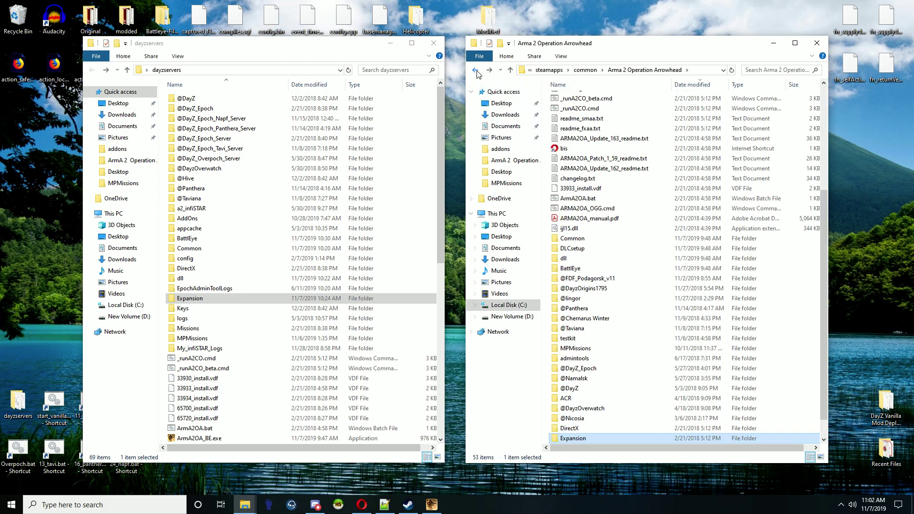
{"action": "scroll", "coordinate": [578, 305], "scroll_direction": "down", "scroll_amount": 1}
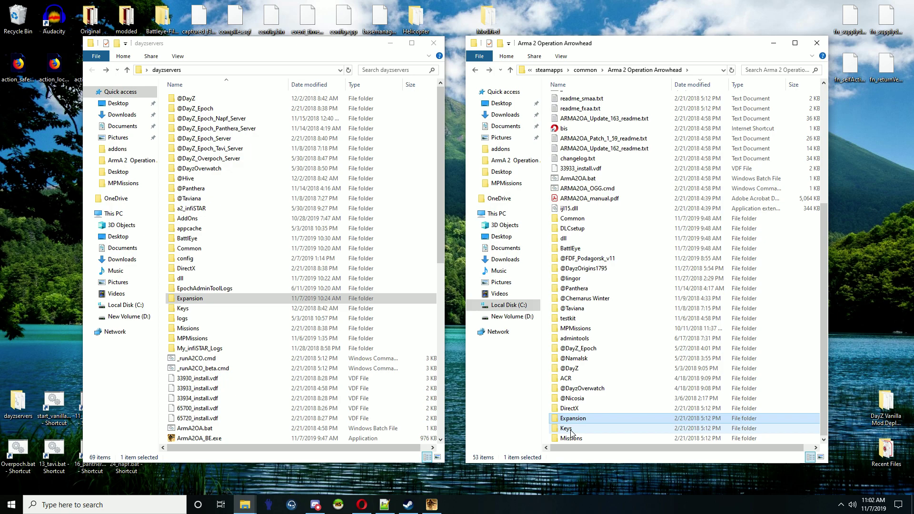
{"action": "mouse_move", "coordinate": [574, 423]}
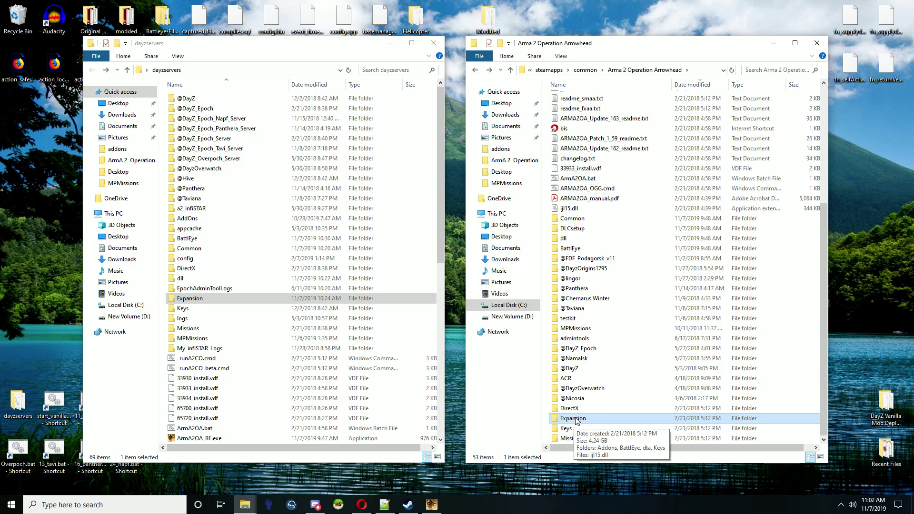
{"action": "left_click", "coordinate": [578, 379]}
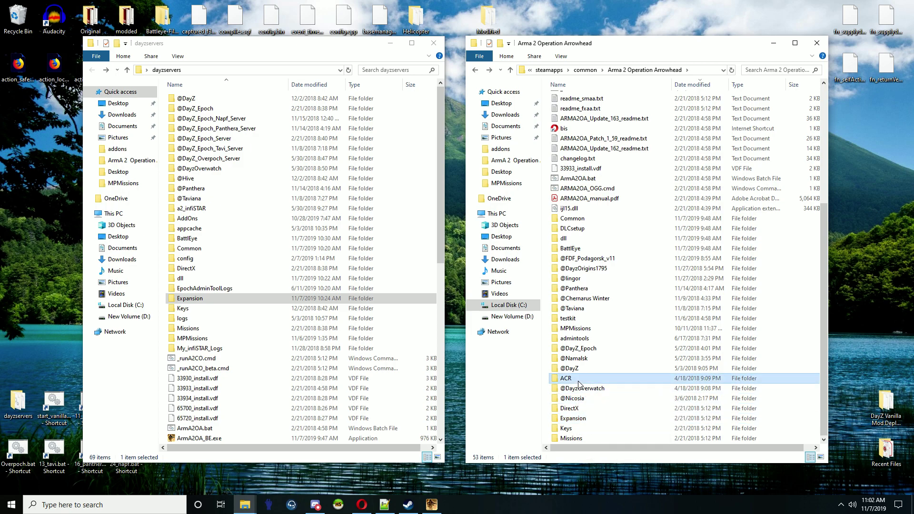
{"action": "double_click", "coordinate": [579, 379]}
{"action": "double_click", "coordinate": [581, 99]}
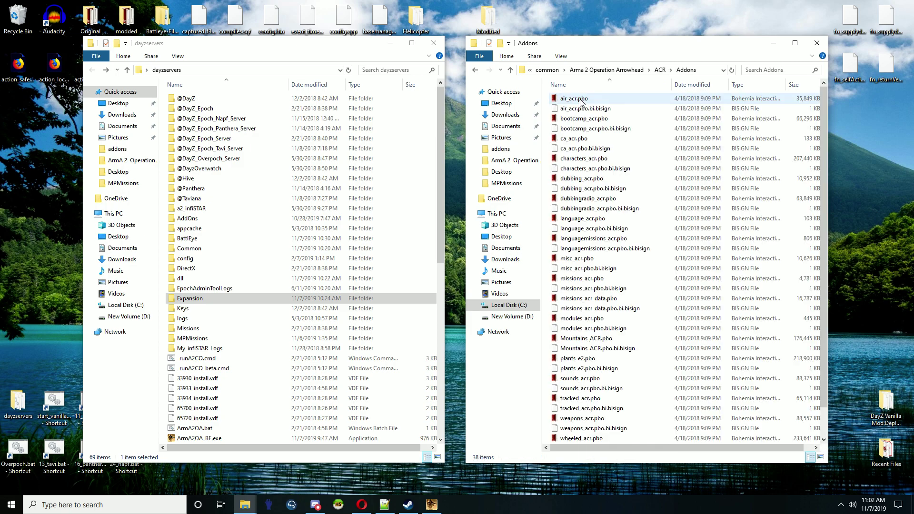
{"action": "scroll", "coordinate": [615, 259], "scroll_direction": "down", "scroll_amount": 1}
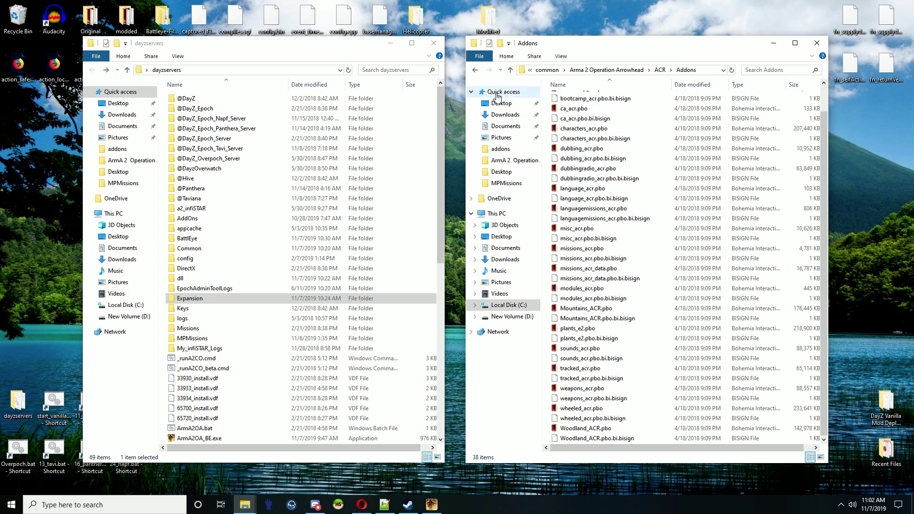
{"action": "left_click", "coordinate": [475, 71]}
{"action": "left_click", "coordinate": [475, 71]}
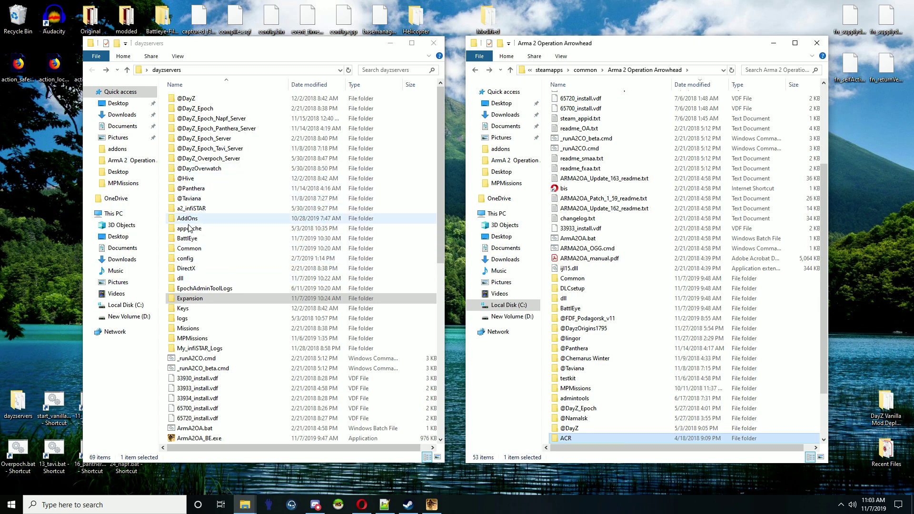
{"action": "double_click", "coordinate": [189, 299]}
{"action": "left_click", "coordinate": [195, 102]}
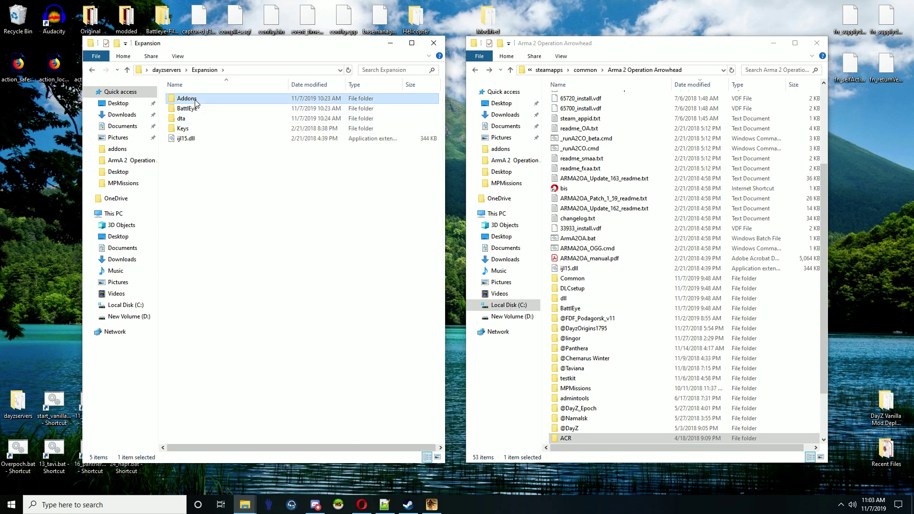
{"action": "double_click", "coordinate": [195, 102]}
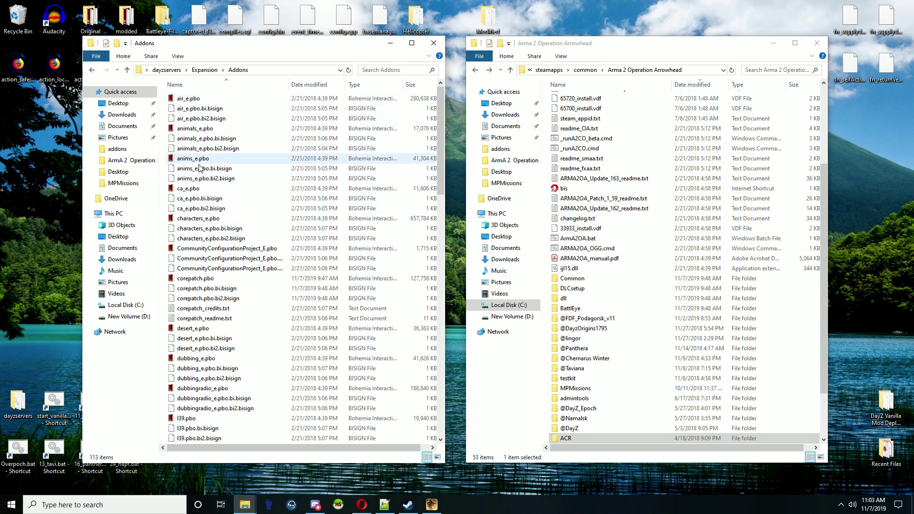
{"action": "scroll", "coordinate": [213, 297], "scroll_direction": "down", "scroll_amount": 5}
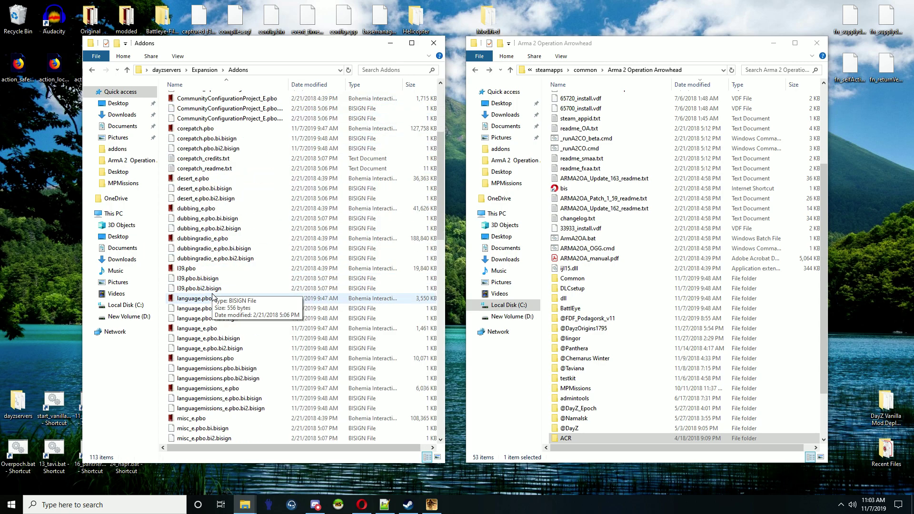
{"action": "scroll", "coordinate": [213, 297], "scroll_direction": "down", "scroll_amount": 20}
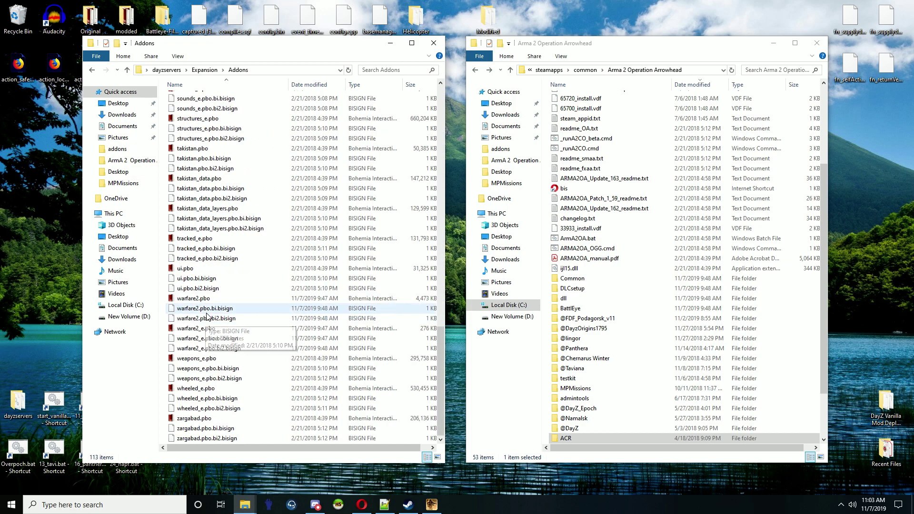
{"action": "scroll", "coordinate": [206, 316], "scroll_direction": "up", "scroll_amount": 20}
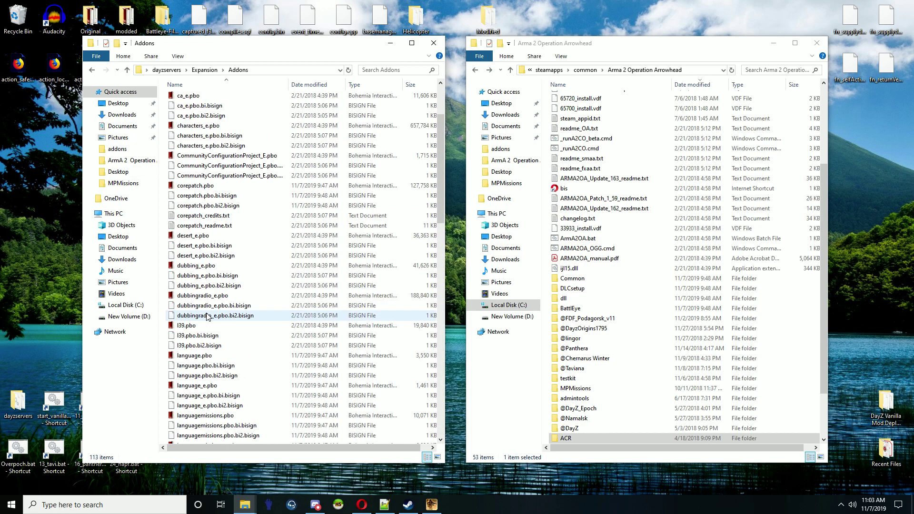
{"action": "left_click", "coordinate": [93, 70]}
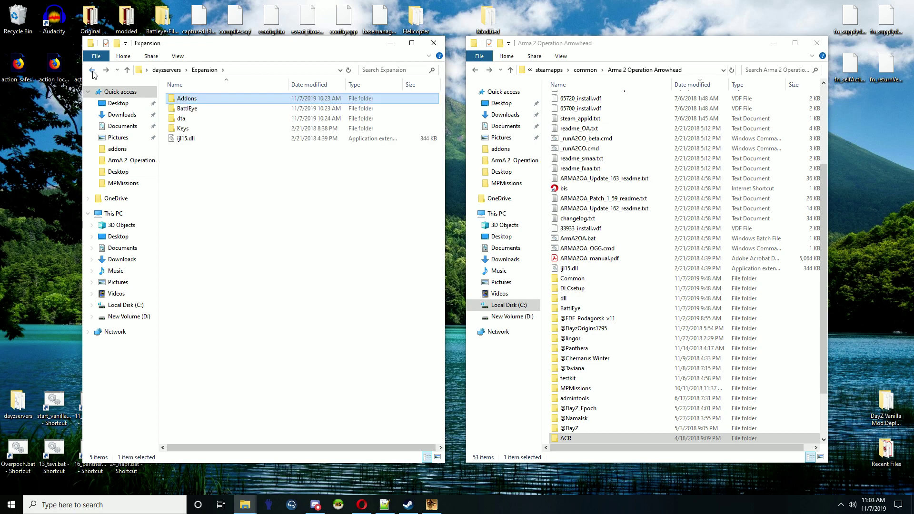
{"action": "left_click", "coordinate": [92, 71]}
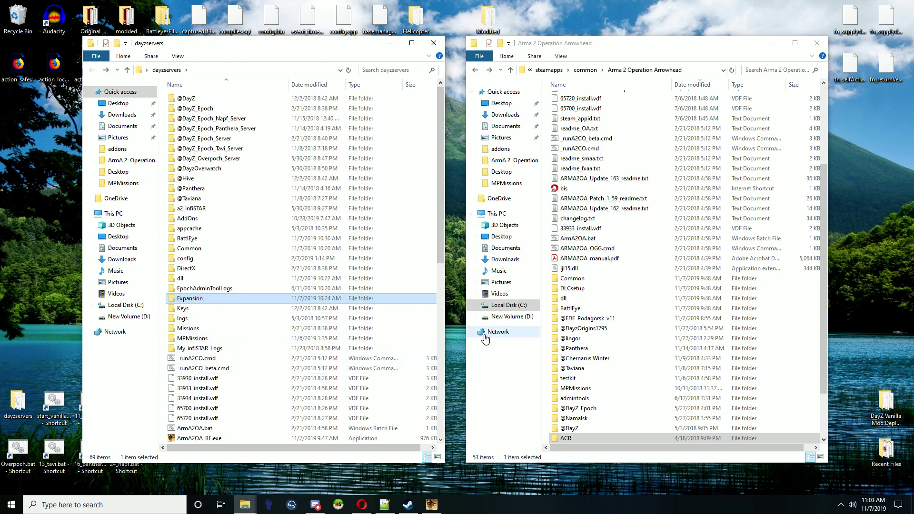
{"action": "left_click", "coordinate": [572, 310]}
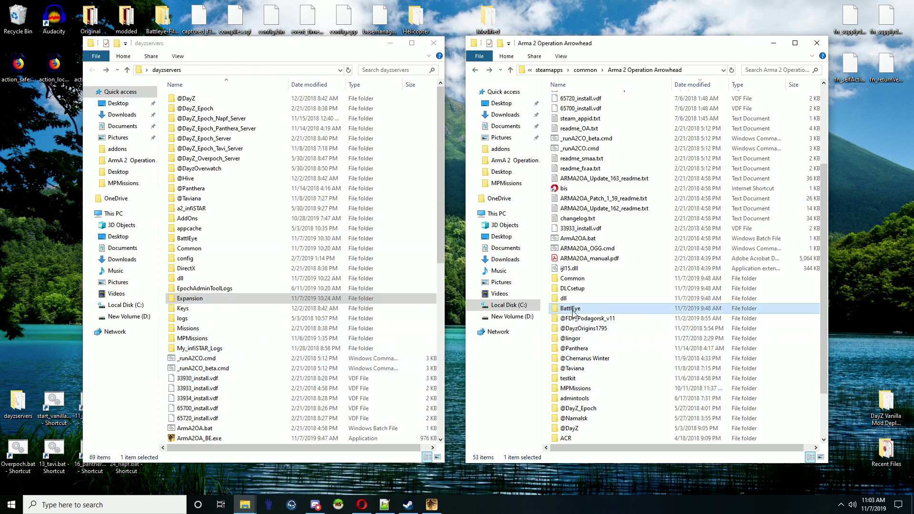
Step: Delete the BattlEye folder from the dayzservers window
{"action": "left_click", "coordinate": [186, 240]}
{"action": "right_click", "coordinate": [186, 242]}
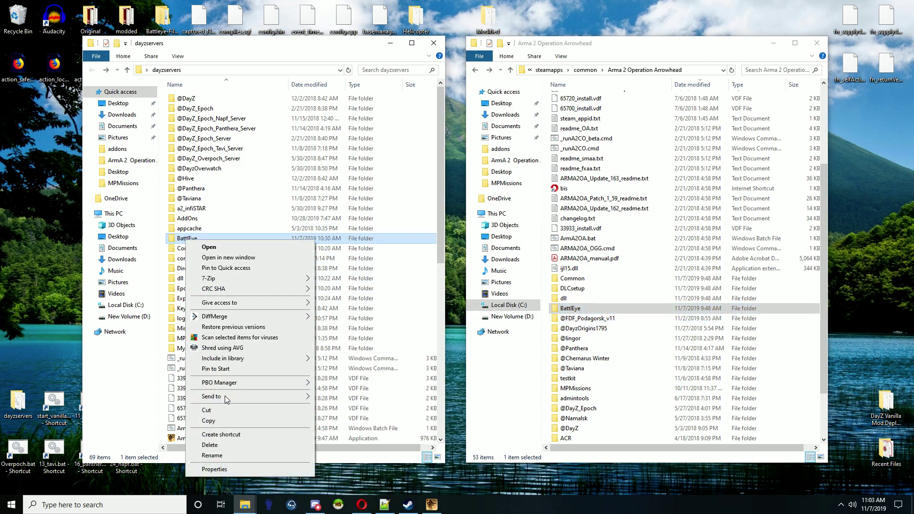
{"action": "left_click", "coordinate": [224, 446]}
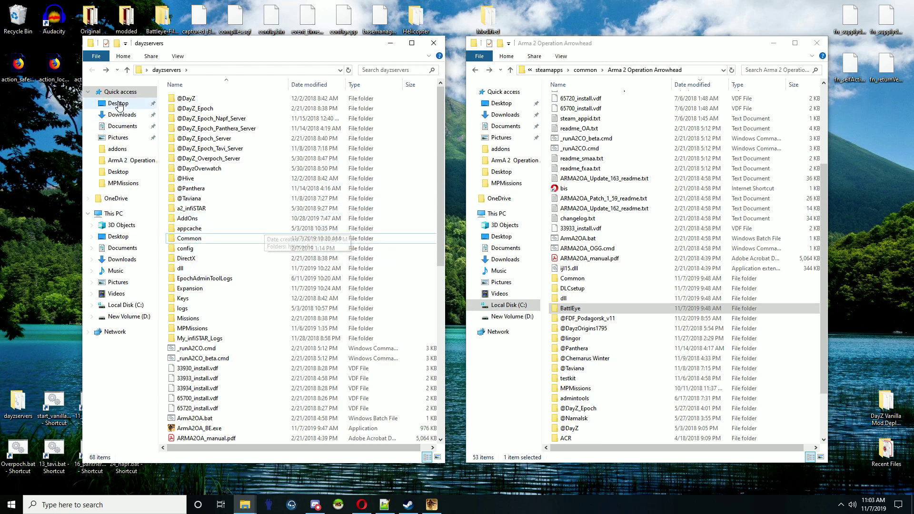
{"action": "left_click", "coordinate": [120, 308]}
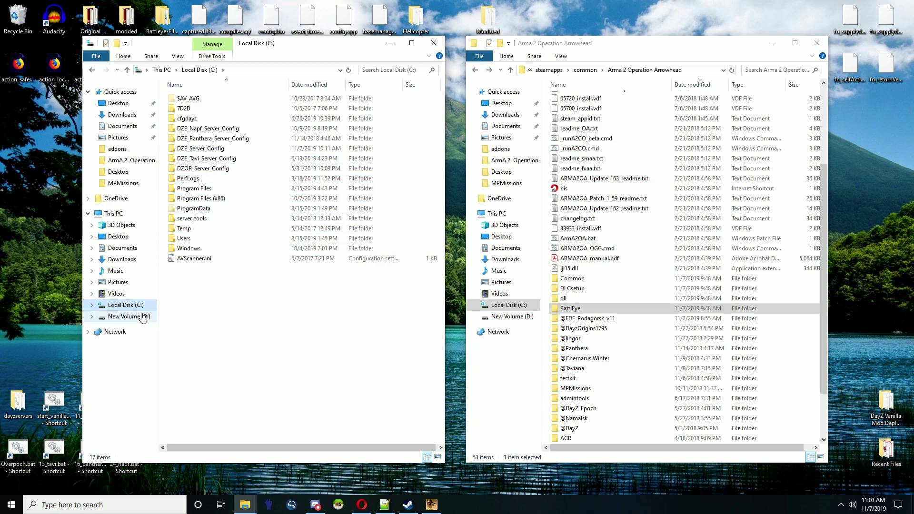
Step: In DZE_Server_Config, delete arma2oaserver.RPT and open 11_chernarus.cfg in Notepad++
{"action": "left_click", "coordinate": [215, 150]}
{"action": "double_click", "coordinate": [215, 150]}
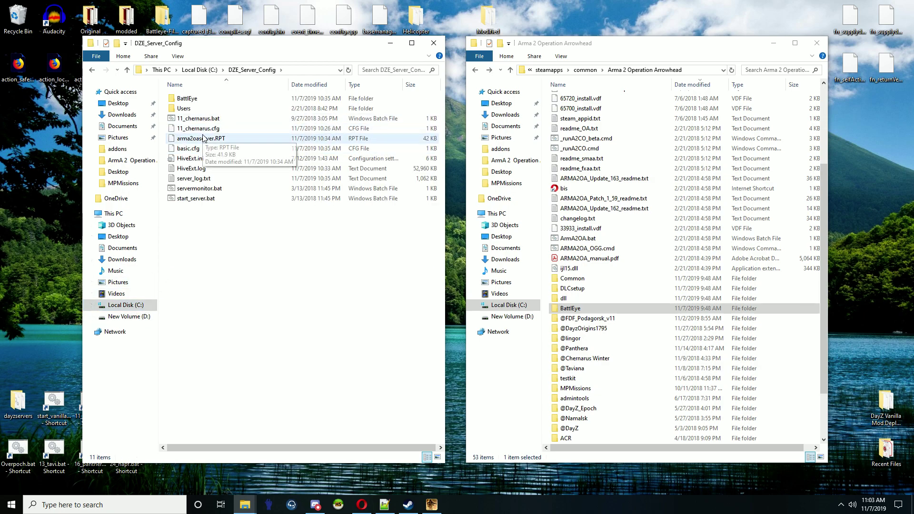
{"action": "left_click", "coordinate": [200, 130]}
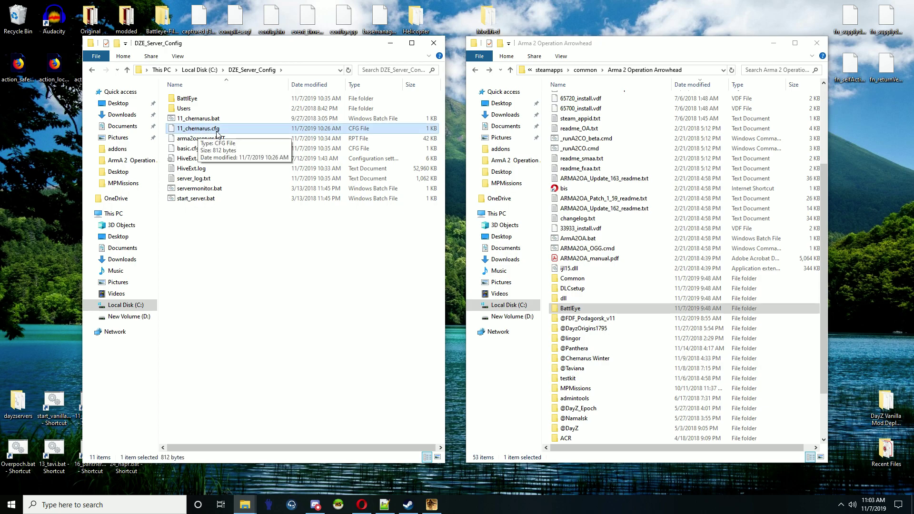
{"action": "right_click", "coordinate": [212, 138]}
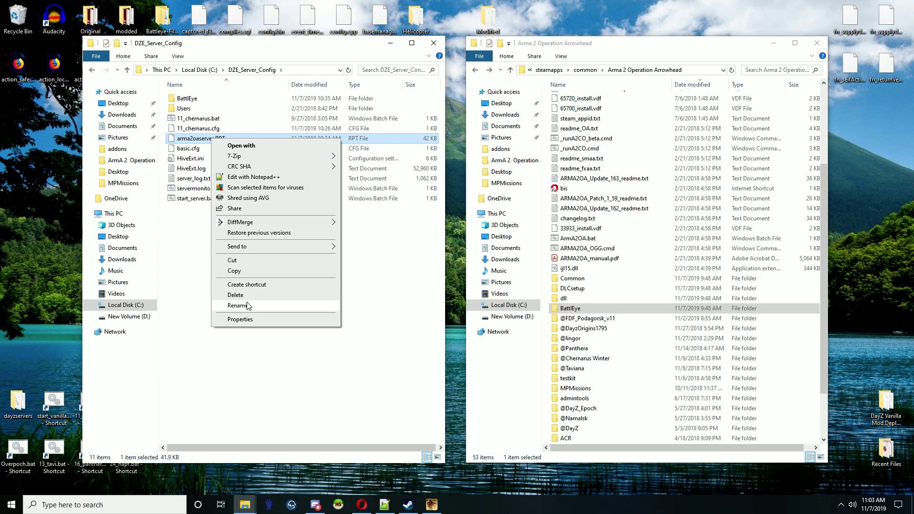
{"action": "left_click", "coordinate": [243, 296]}
{"action": "right_click", "coordinate": [194, 128]}
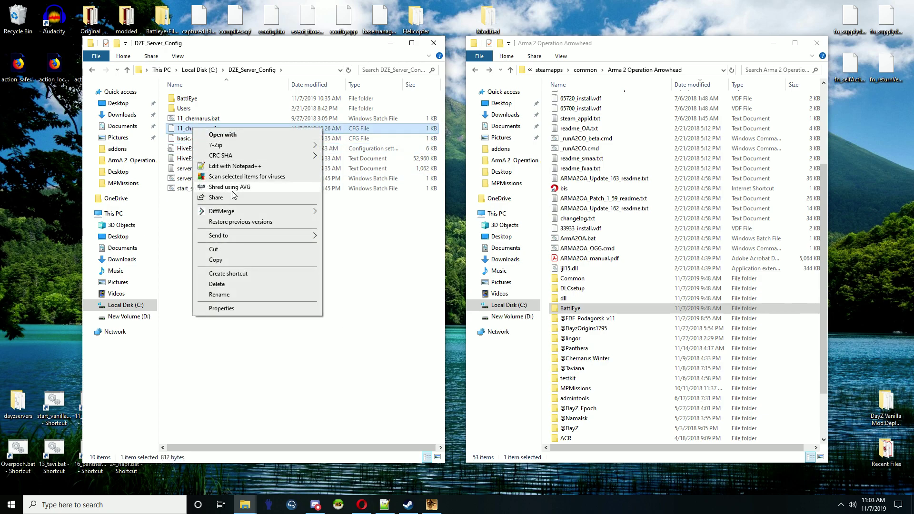
{"action": "left_click", "coordinate": [270, 167]}
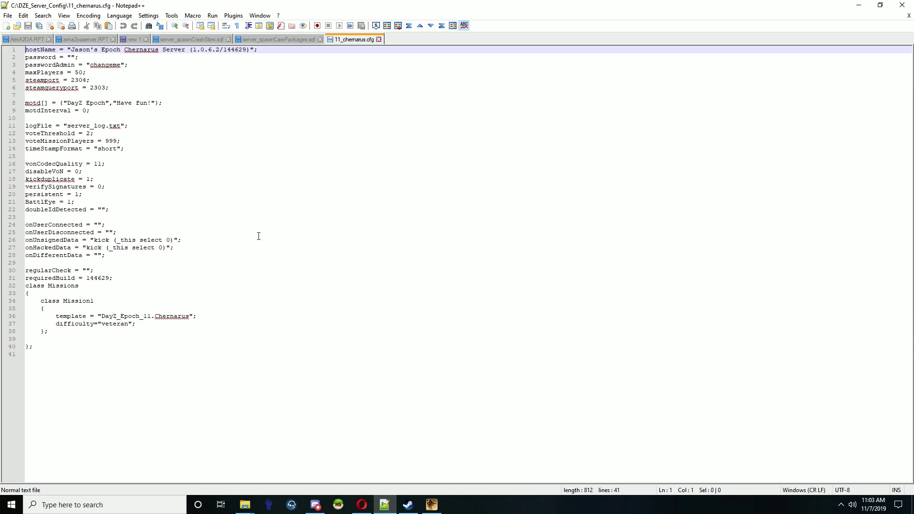
{"action": "double_click", "coordinate": [57, 279]}
{"action": "left_click_drag", "start_coordinate": [110, 279], "coordinate": [87, 280]}
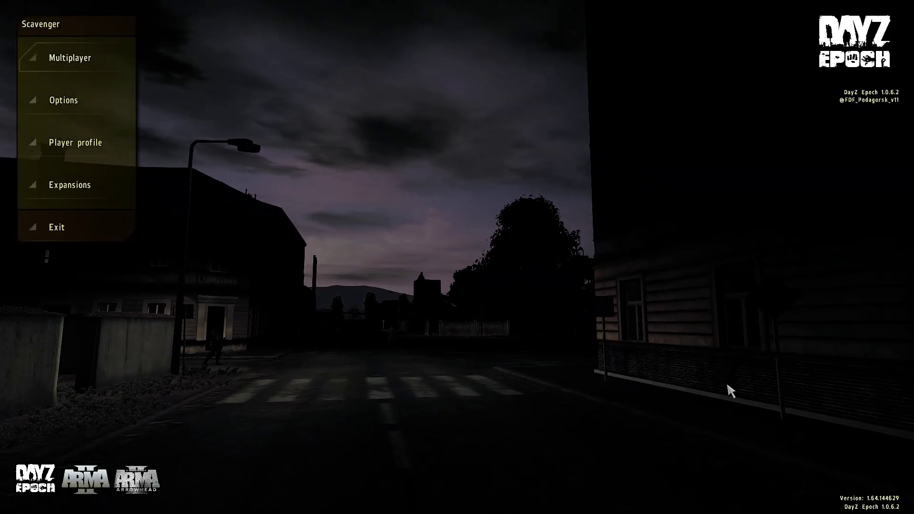
{"action": "key", "text": "alt+Tab"}
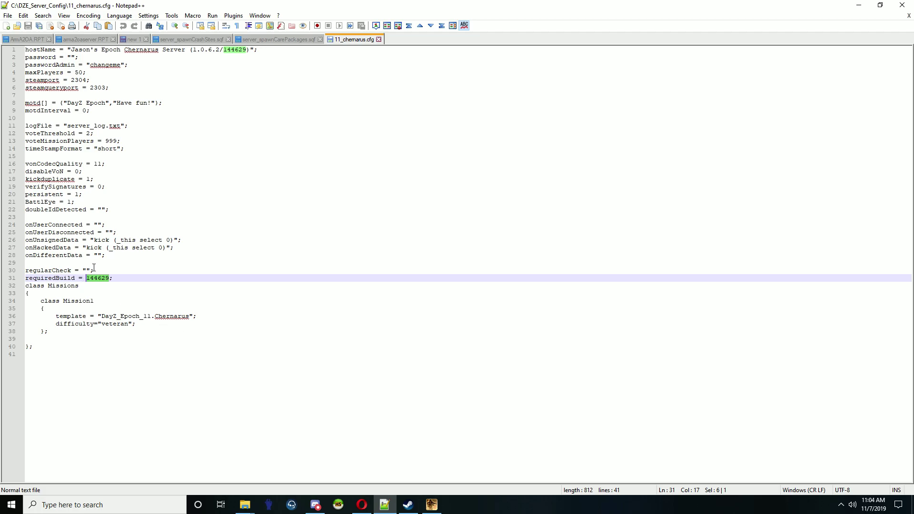
Step: Close 11_chernarus.cfg, minimize Notepad++, close DZE_Server_Config, and launch the 11_chernarus server
{"action": "left_click", "coordinate": [379, 39]}
{"action": "left_click", "coordinate": [860, 6]}
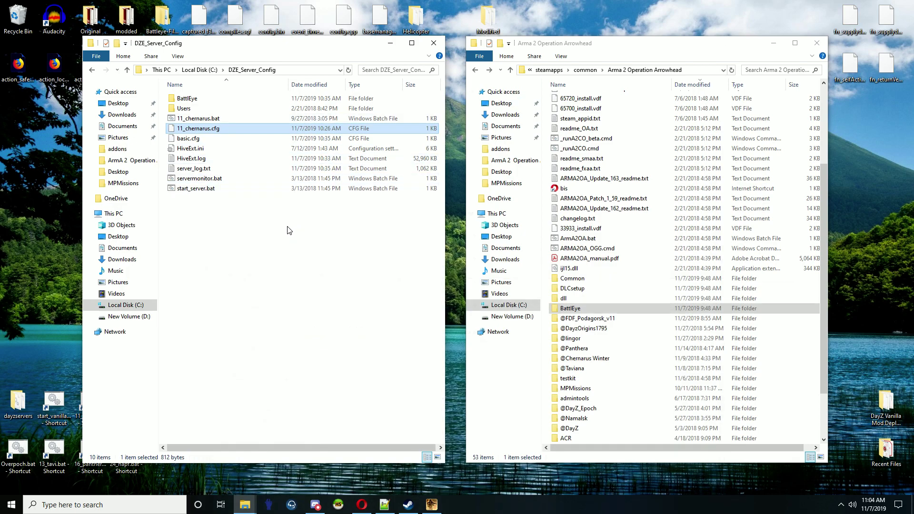
{"action": "left_click", "coordinate": [433, 44]}
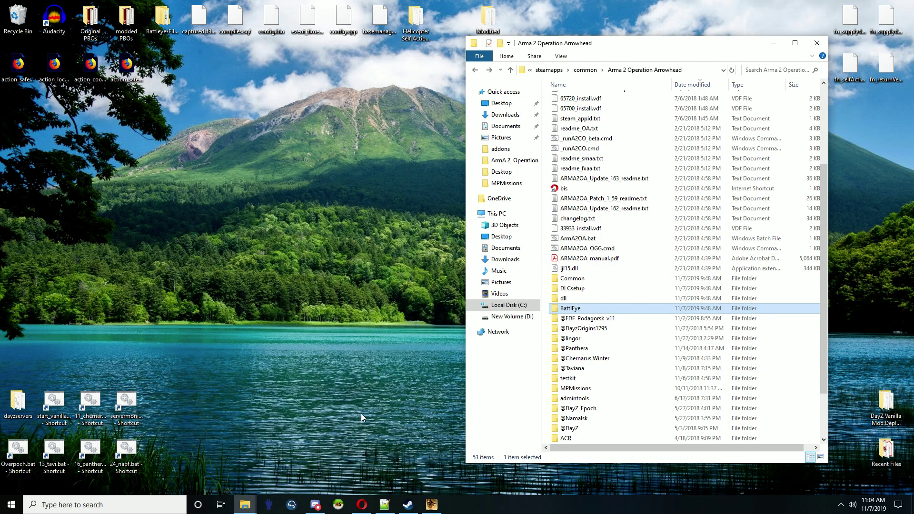
{"action": "double_click", "coordinate": [96, 407]}
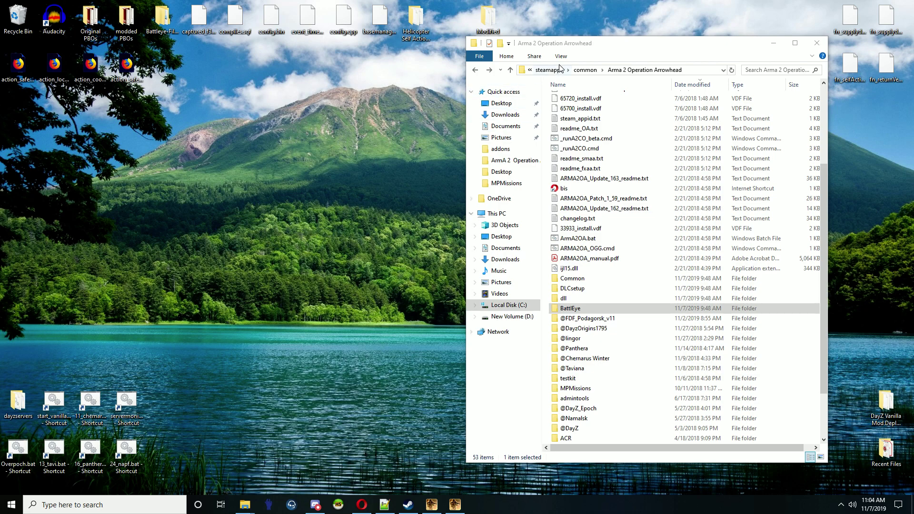
{"action": "left_click_drag", "start_coordinate": [572, 43], "coordinate": [601, 40]}
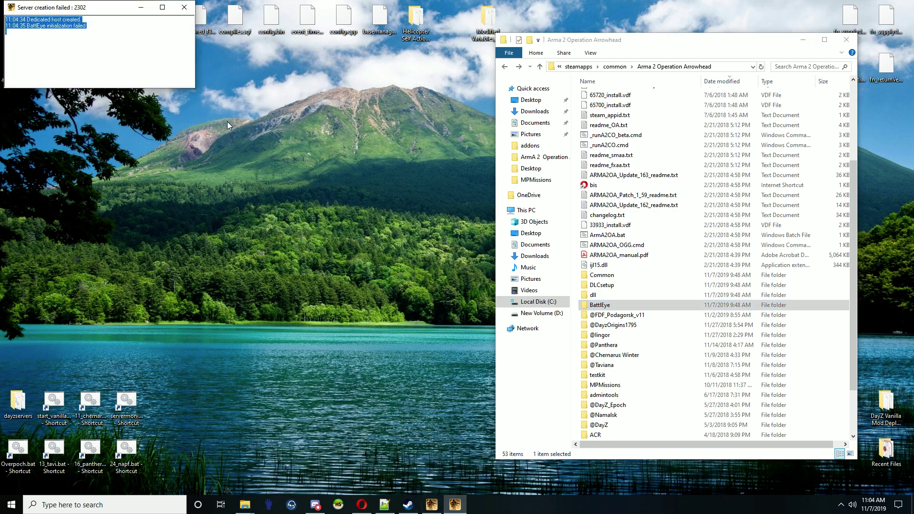
Step: Enlarge the 'Server creation failed: 2302' console to read its log
{"action": "left_click_drag", "start_coordinate": [195, 88], "coordinate": [302, 196]}
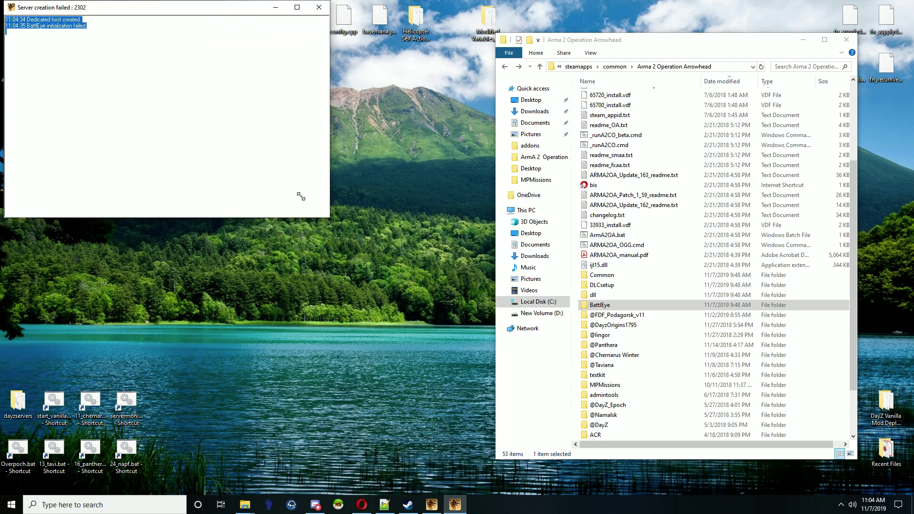
{"action": "left_click", "coordinate": [69, 33]}
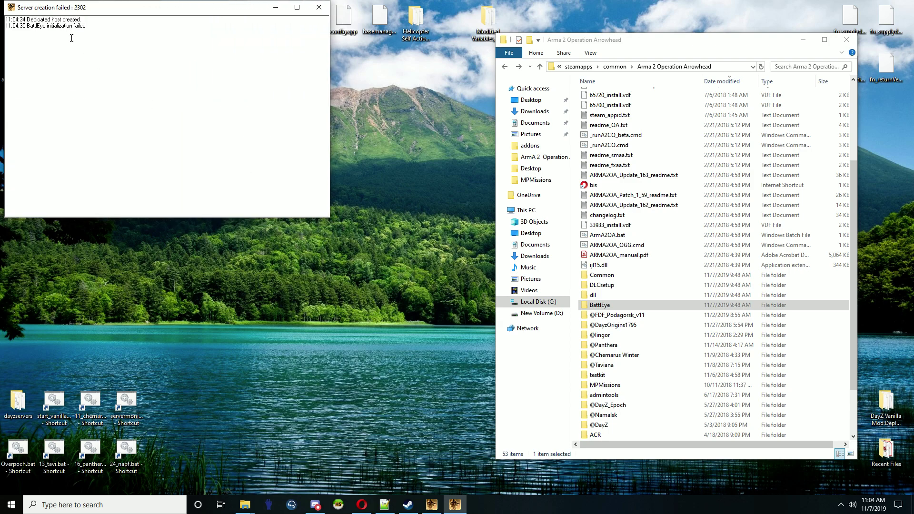
{"action": "left_click", "coordinate": [602, 306]}
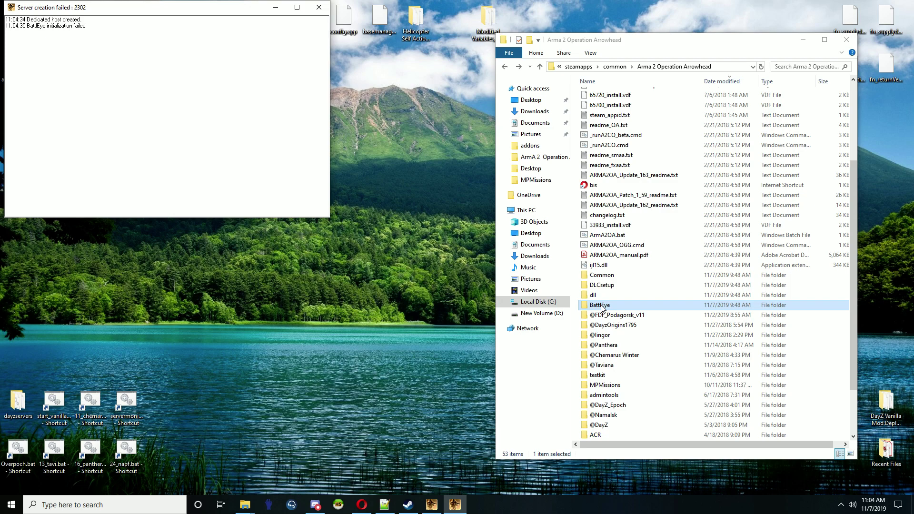
Step: Open dayzservers, check its Expansion\BattlEye folder, and place it beside the Arma 2 folder
{"action": "left_click", "coordinate": [18, 405]}
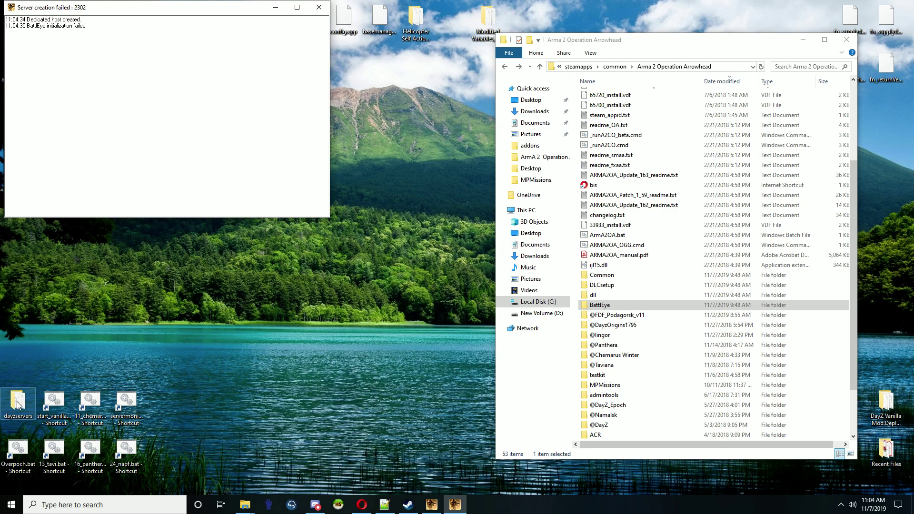
{"action": "double_click", "coordinate": [18, 405]}
{"action": "double_click", "coordinate": [619, 297]}
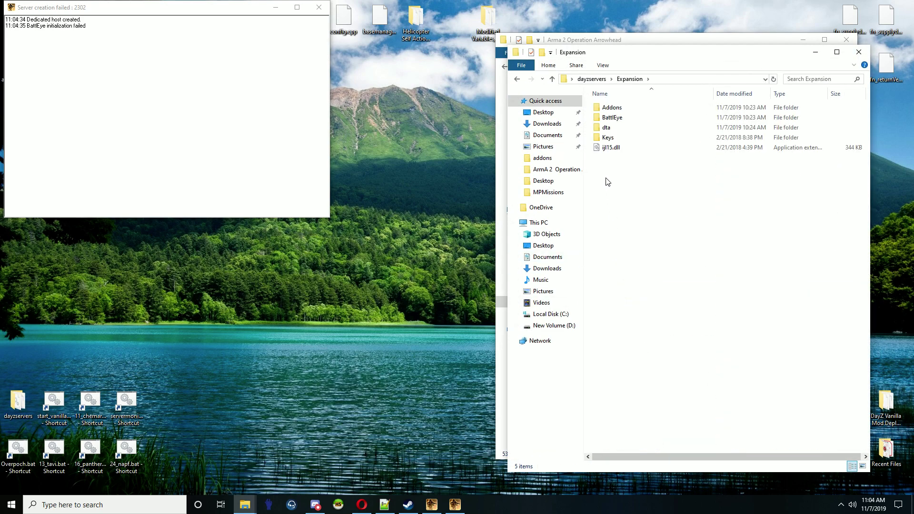
{"action": "double_click", "coordinate": [615, 118]}
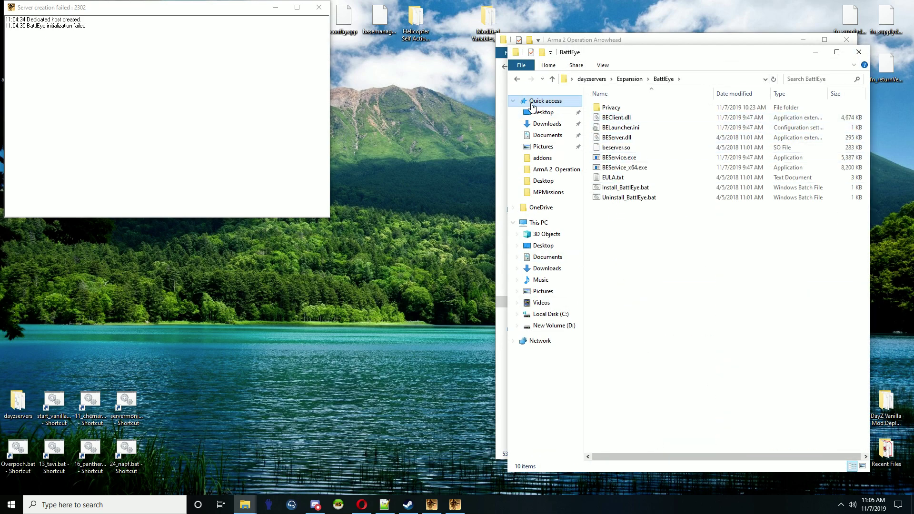
{"action": "left_click", "coordinate": [517, 79]}
{"action": "left_click", "coordinate": [517, 80]}
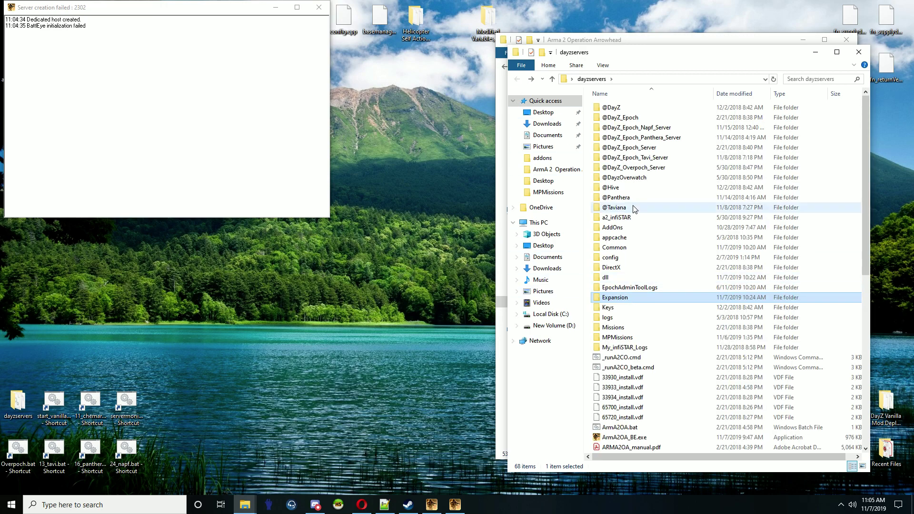
{"action": "left_click_drag", "start_coordinate": [677, 53], "coordinate": [299, 40]}
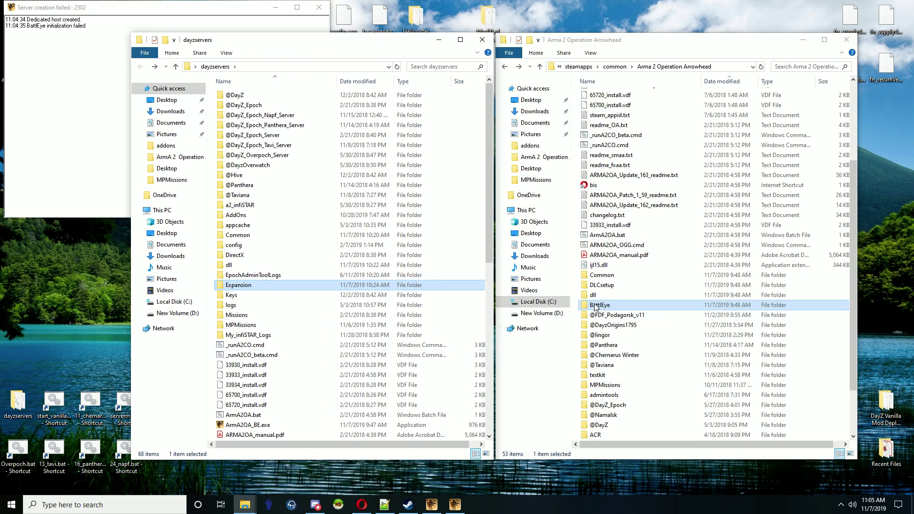
Step: Copy the game's BattlEye folder into dayzservers, then close that window and the server console
{"action": "left_click_drag", "start_coordinate": [596, 308], "coordinate": [210, 311]}
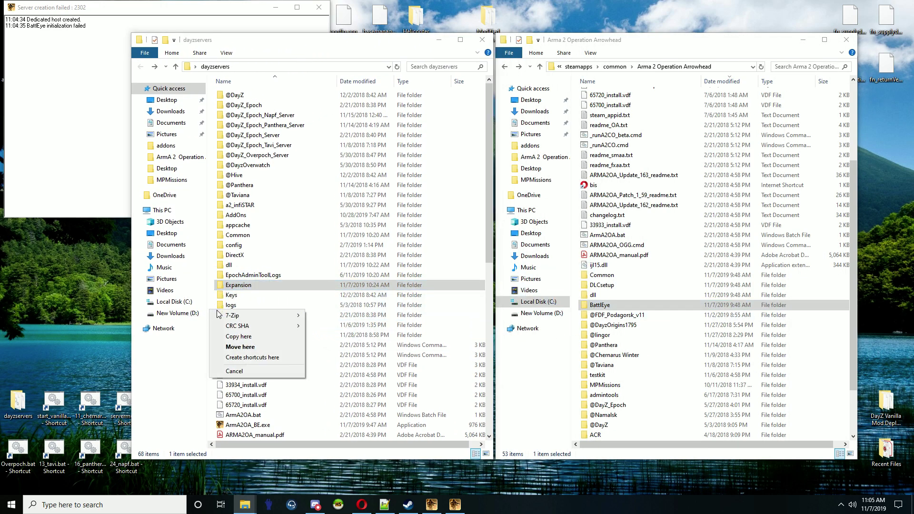
{"action": "left_click", "coordinate": [237, 337]}
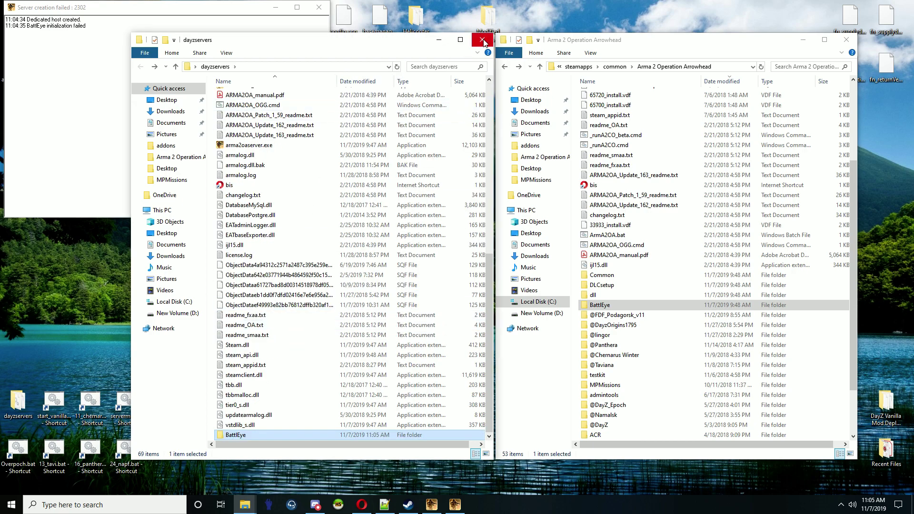
{"action": "left_click", "coordinate": [483, 40]}
{"action": "left_click", "coordinate": [319, 8]}
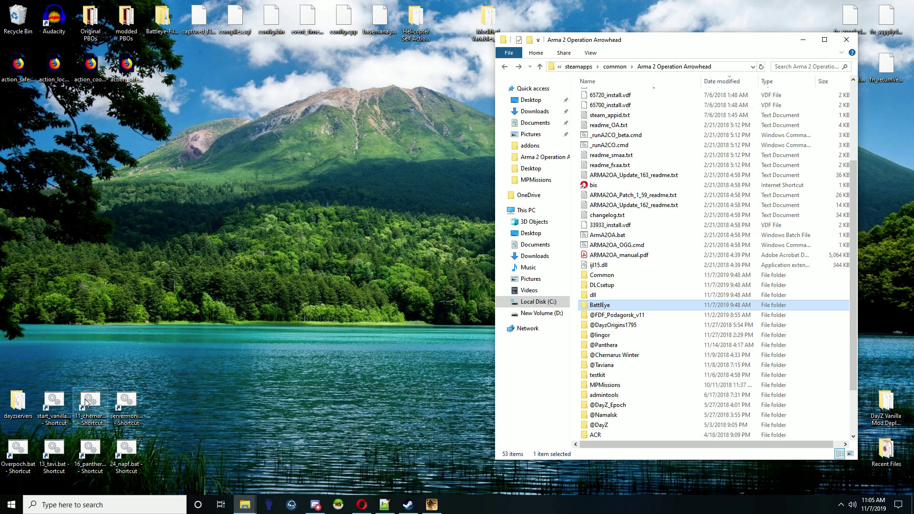
Step: Relaunch the 11_chernarus server and enlarge its console to read the 1.64 BattlEye log
{"action": "double_click", "coordinate": [86, 403]}
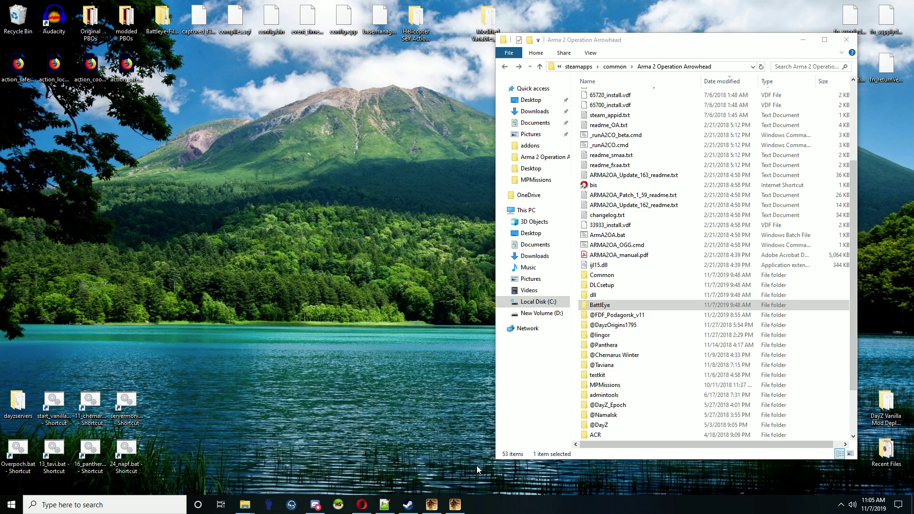
{"action": "left_click", "coordinate": [461, 511]}
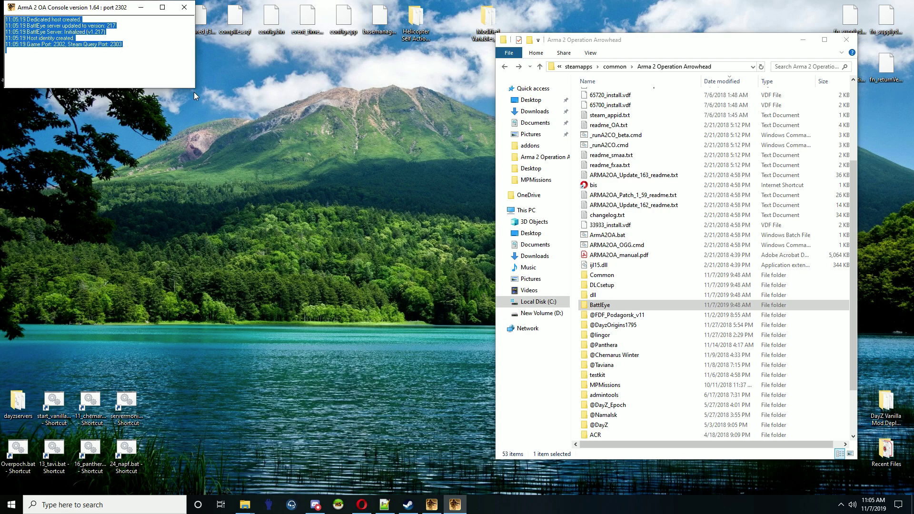
{"action": "left_click_drag", "start_coordinate": [193, 89], "coordinate": [350, 238]}
{"action": "left_click", "coordinate": [115, 156]}
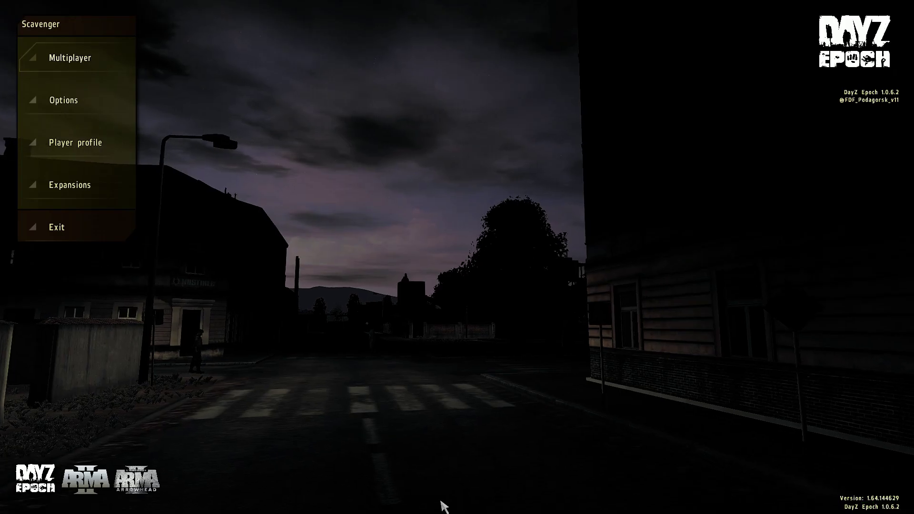
Step: Join the local Chernarus LAN server from Multiplayer, spawn in, then Alt+Tab back to the desktop
{"action": "left_click", "coordinate": [36, 61]}
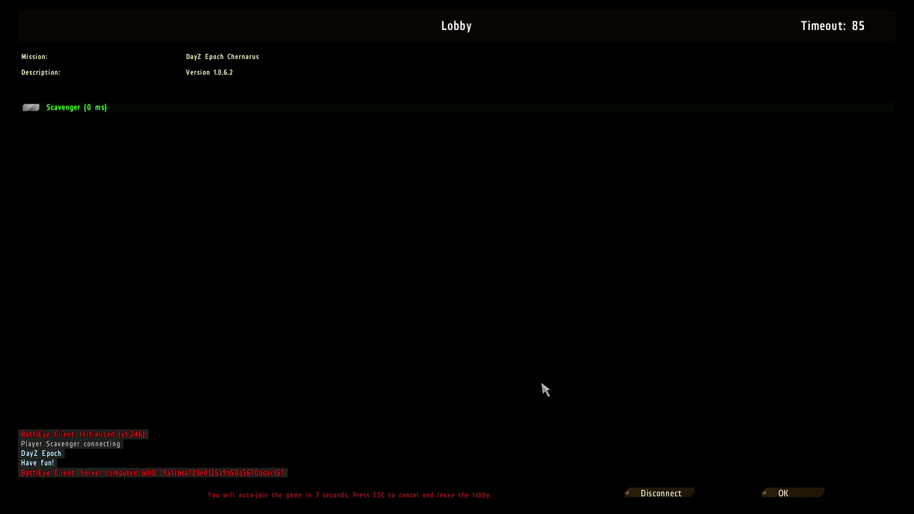
{"action": "left_click", "coordinate": [787, 494]}
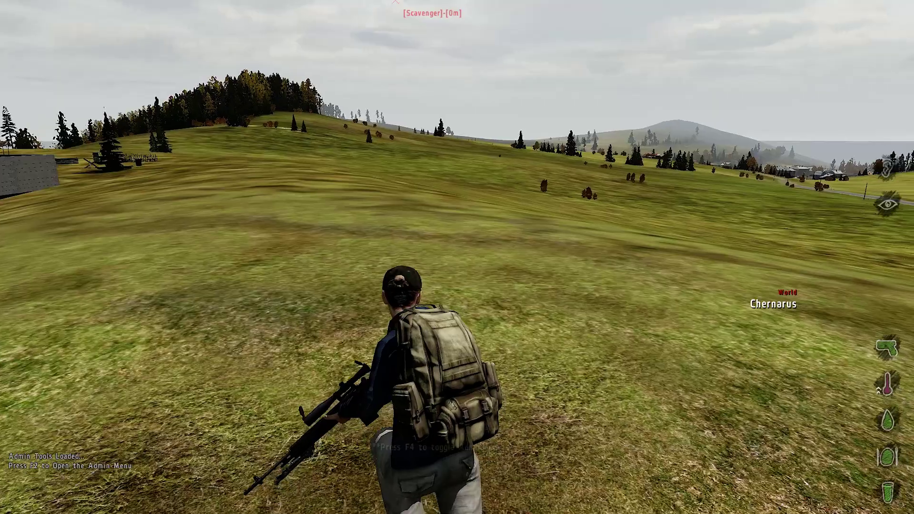
{"action": "key", "text": "alt+Tab"}
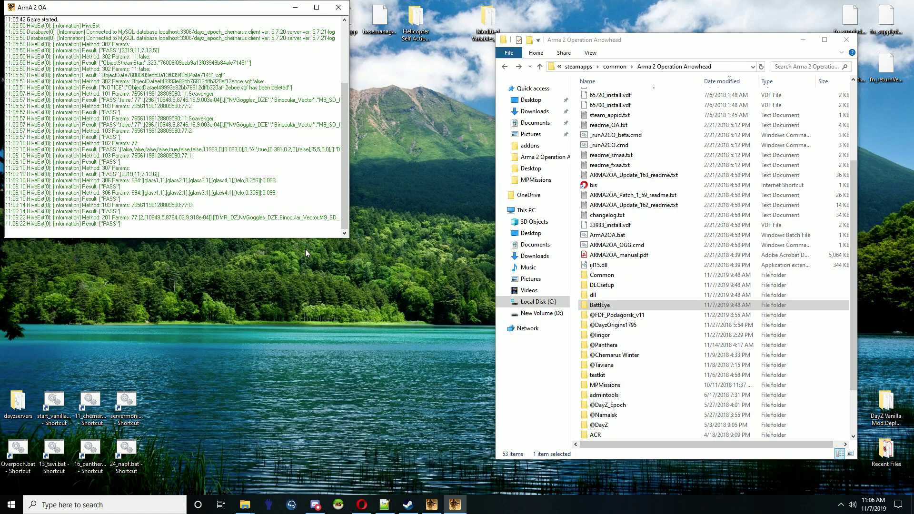
Step: Open arma2oaserver.RPT from C:\DZE_Server_Config in Notepad++
{"action": "left_click_drag", "start_coordinate": [247, 2], "coordinate": [441, 31]}
{"action": "double_click", "coordinate": [23, 409]}
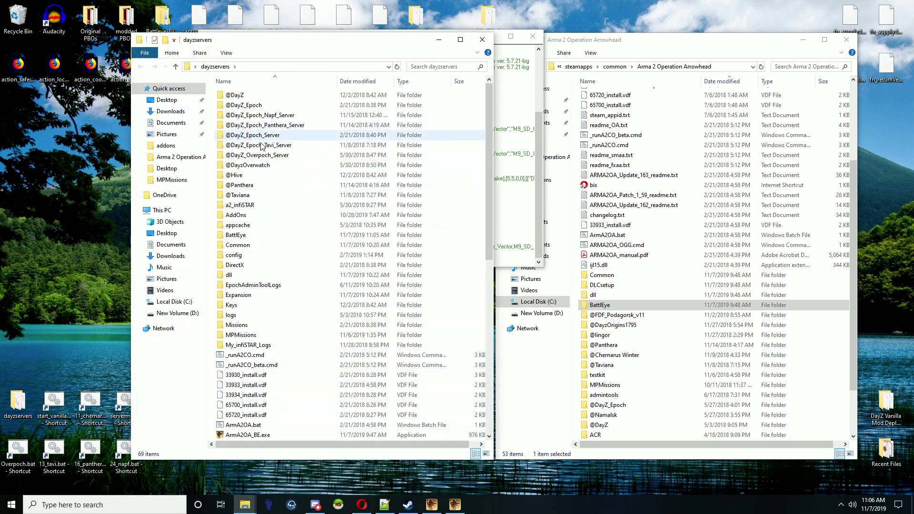
{"action": "left_click", "coordinate": [185, 305]}
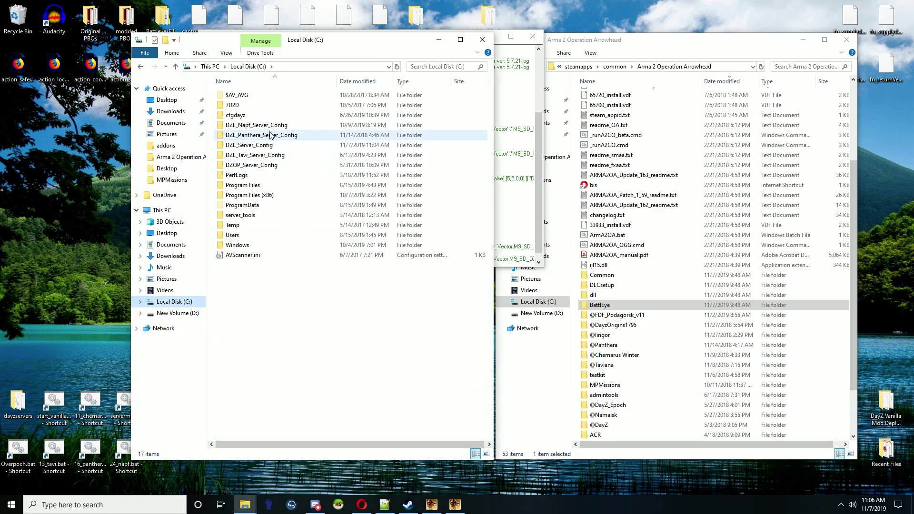
{"action": "left_click", "coordinate": [259, 147]}
{"action": "double_click", "coordinate": [259, 147]}
{"action": "right_click", "coordinate": [252, 134]}
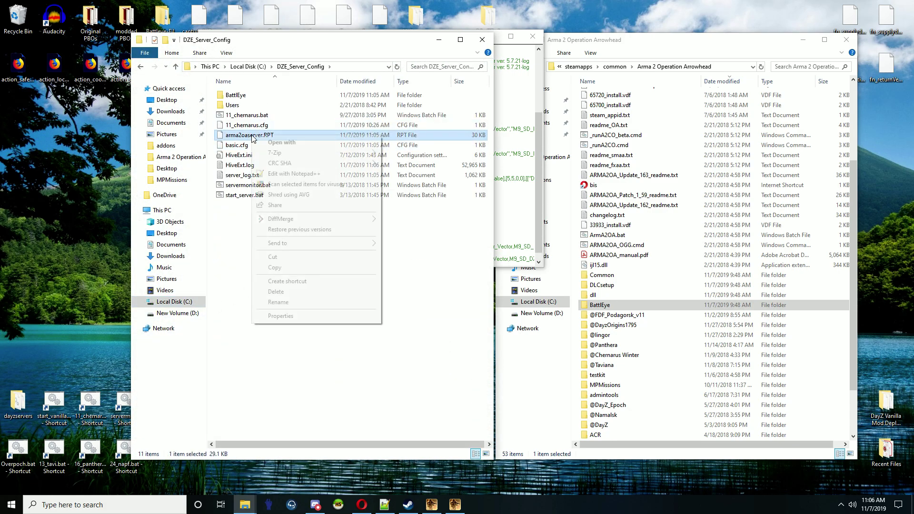
{"action": "left_click", "coordinate": [291, 174]}
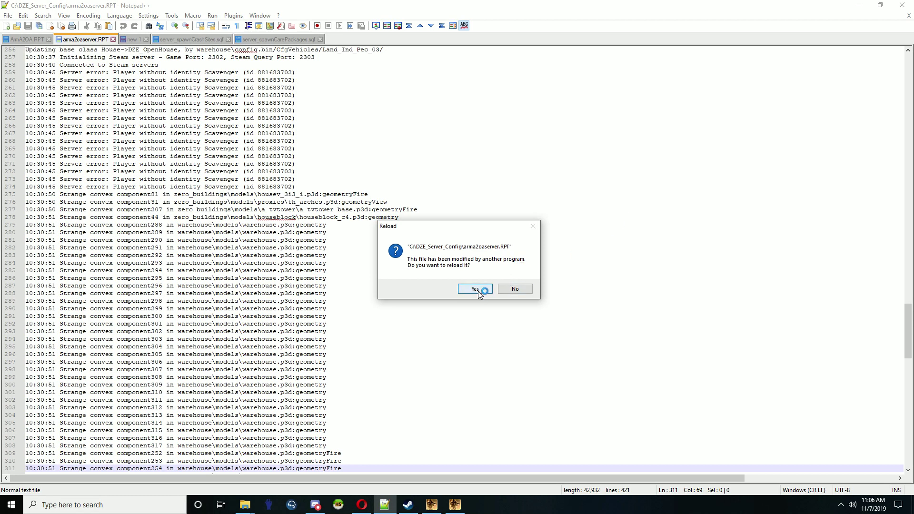
Step: Reload the log and review lines 284–317 showing CLIENT LOADED & PLAYING, then minimize Notepad++
{"action": "left_click", "coordinate": [476, 289]}
{"action": "left_click_drag", "start_coordinate": [901, 408], "coordinate": [901, 415]}
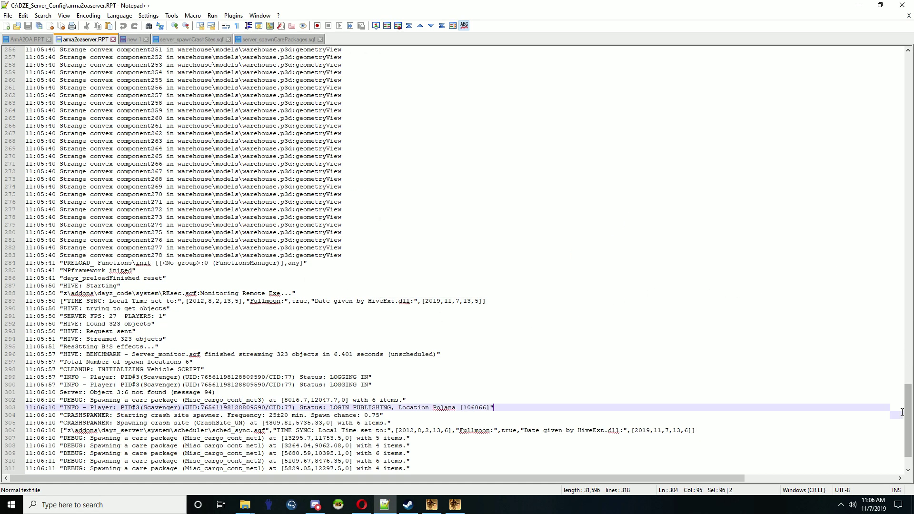
{"action": "scroll", "coordinate": [908, 456], "scroll_direction": "down", "scroll_amount": 3}
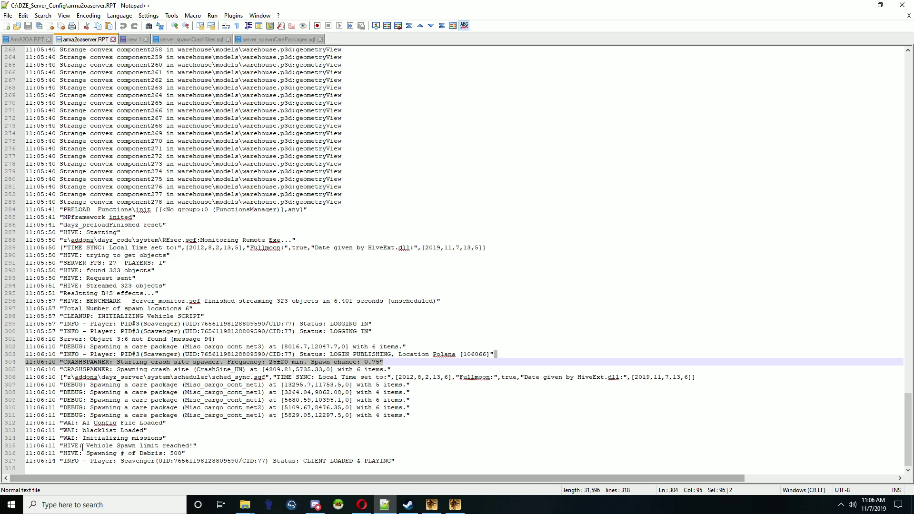
{"action": "left_click_drag", "start_coordinate": [54, 212], "coordinate": [197, 451]}
{"action": "scroll", "coordinate": [144, 370], "scroll_direction": "up", "scroll_amount": 20}
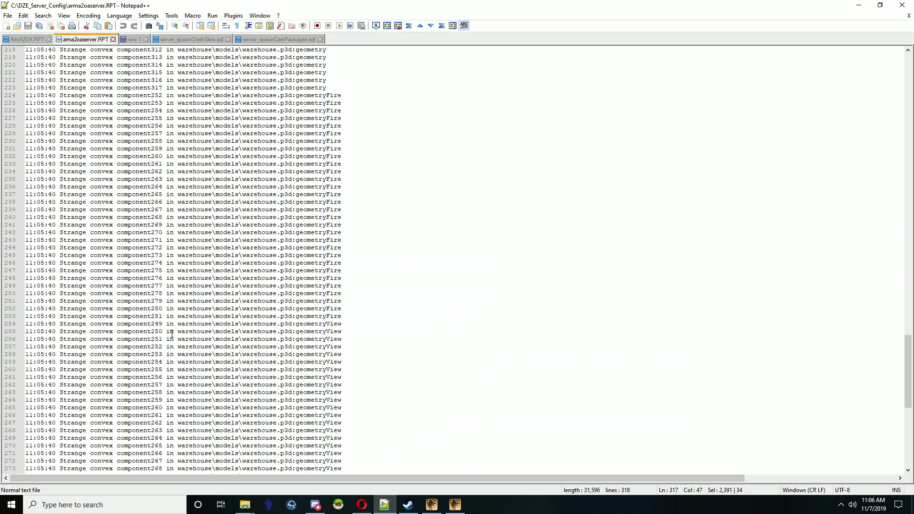
{"action": "scroll", "coordinate": [171, 333], "scroll_direction": "up", "scroll_amount": 20}
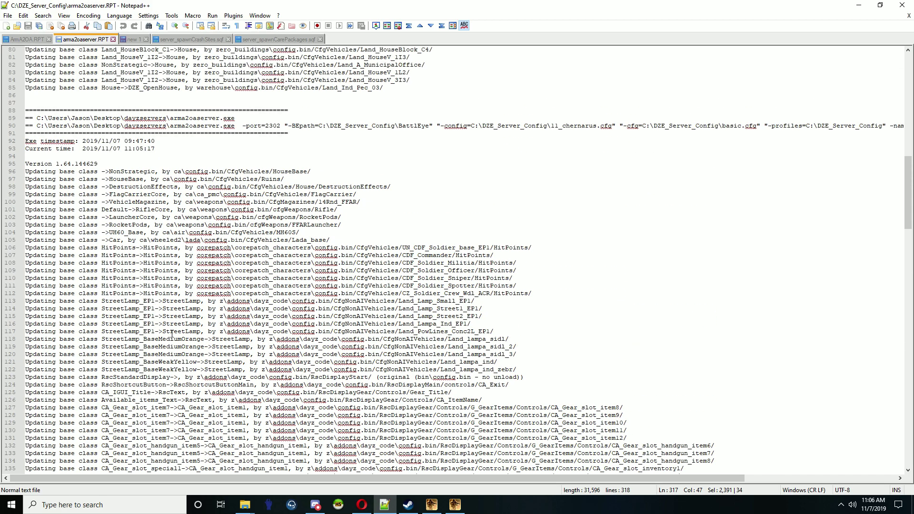
{"action": "scroll", "coordinate": [173, 335], "scroll_direction": "down", "scroll_amount": 20}
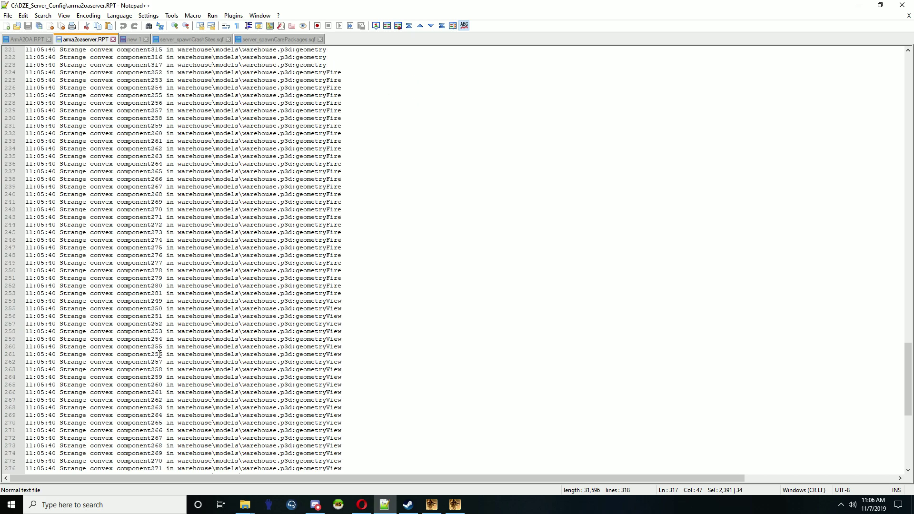
{"action": "scroll", "coordinate": [159, 354], "scroll_direction": "down", "scroll_amount": 14}
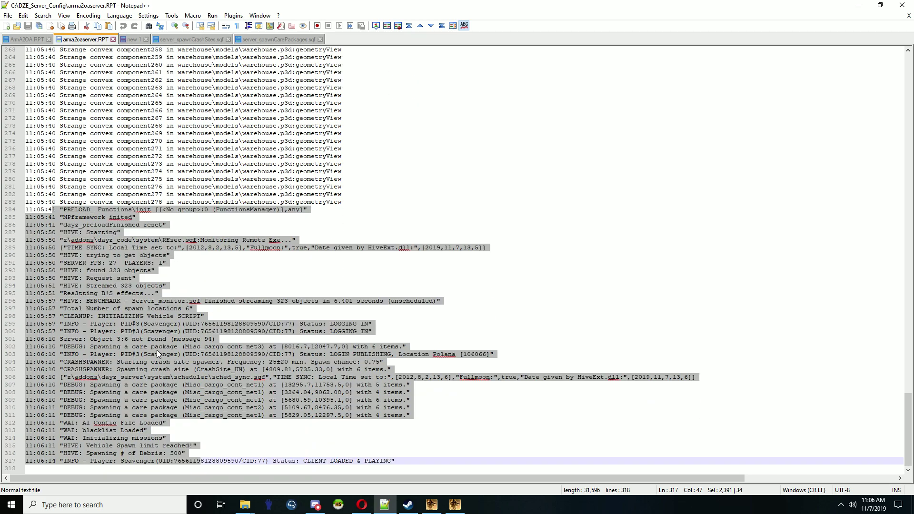
{"action": "left_click", "coordinate": [194, 362]}
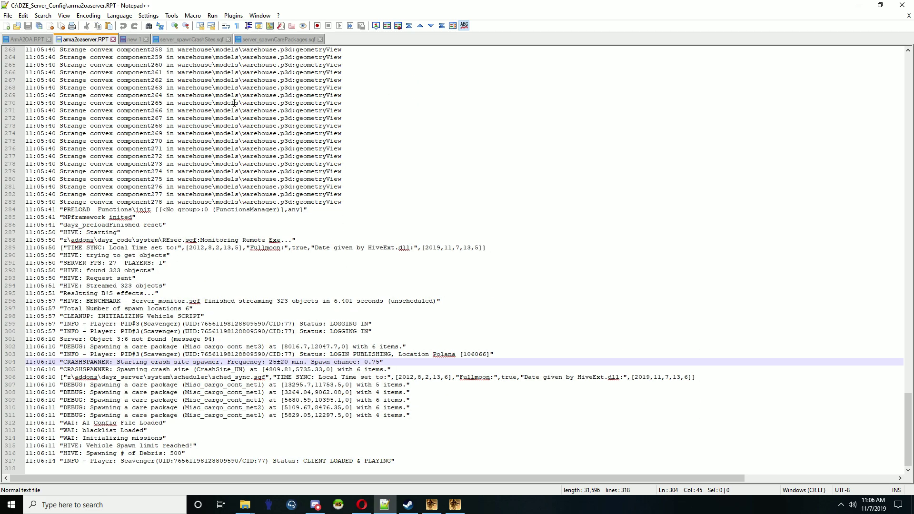
{"action": "left_click", "coordinate": [860, 6]}
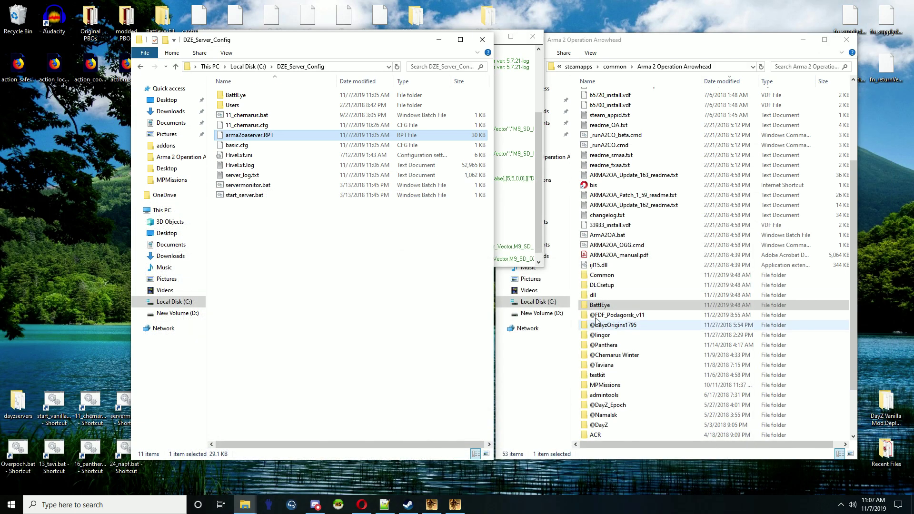
Step: Switch back to the ArmA 2 OA game and walk the survivor forward
{"action": "left_click", "coordinate": [432, 507]}
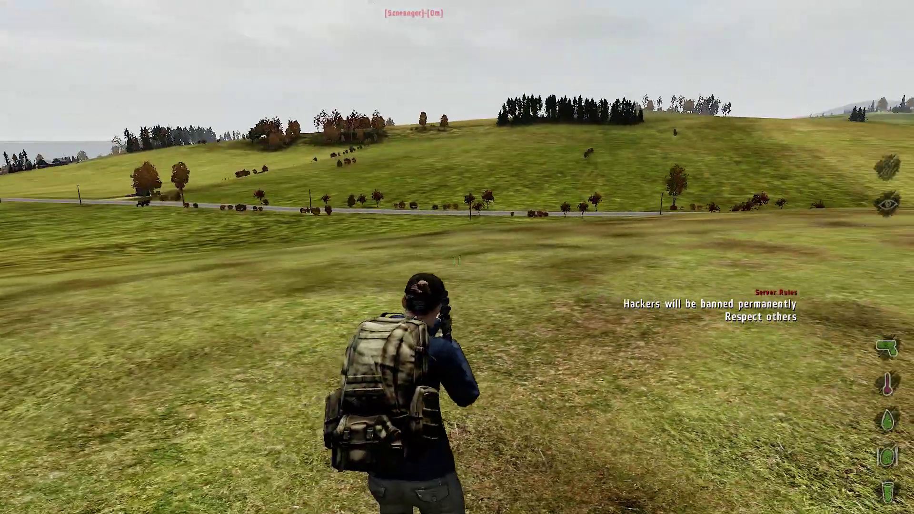
{"action": "key", "text": "w"}
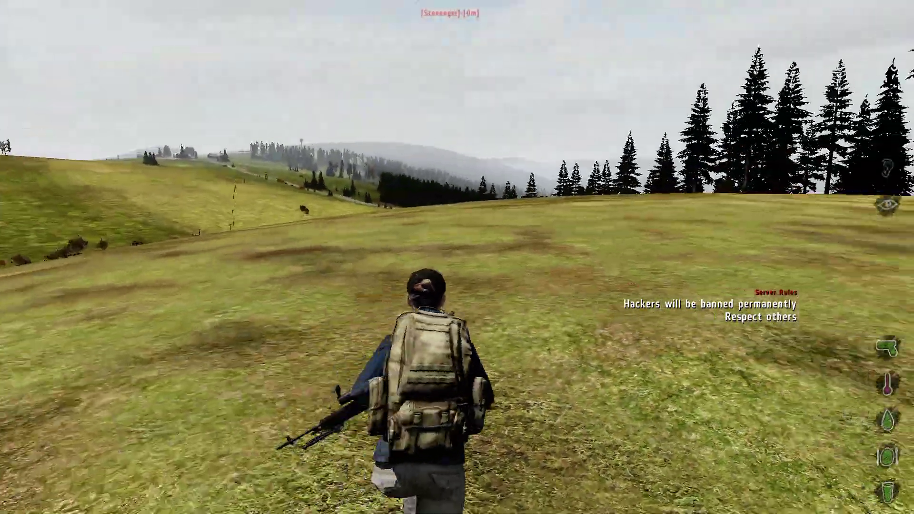